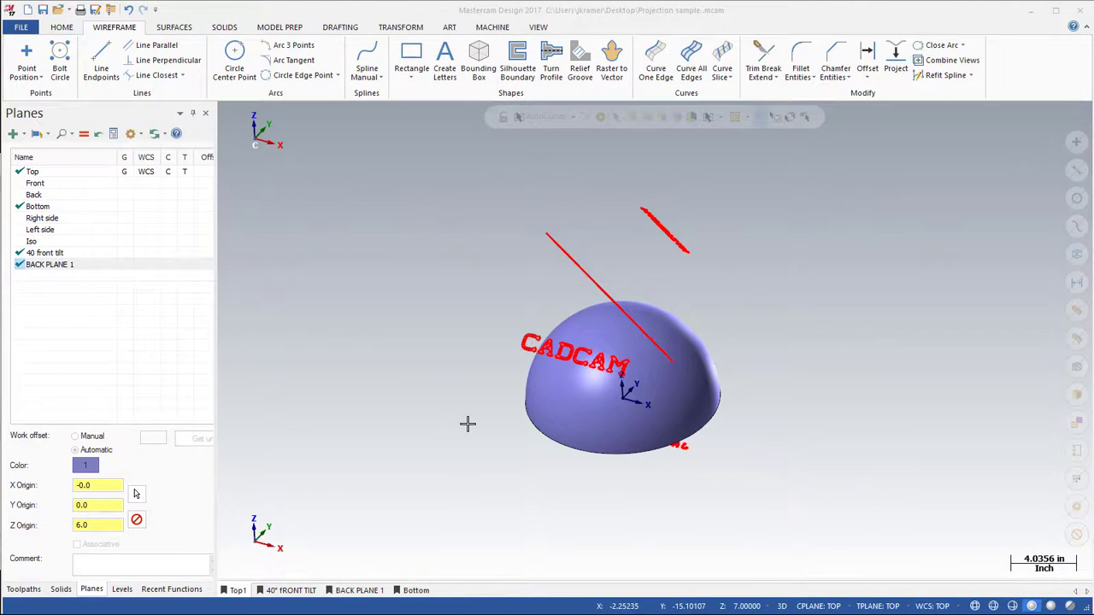
View the dome from the 40° FRONT TILT, BACK PLANE 1 and Bottom planes, then return to Top at an angle.
left_click(271, 592)
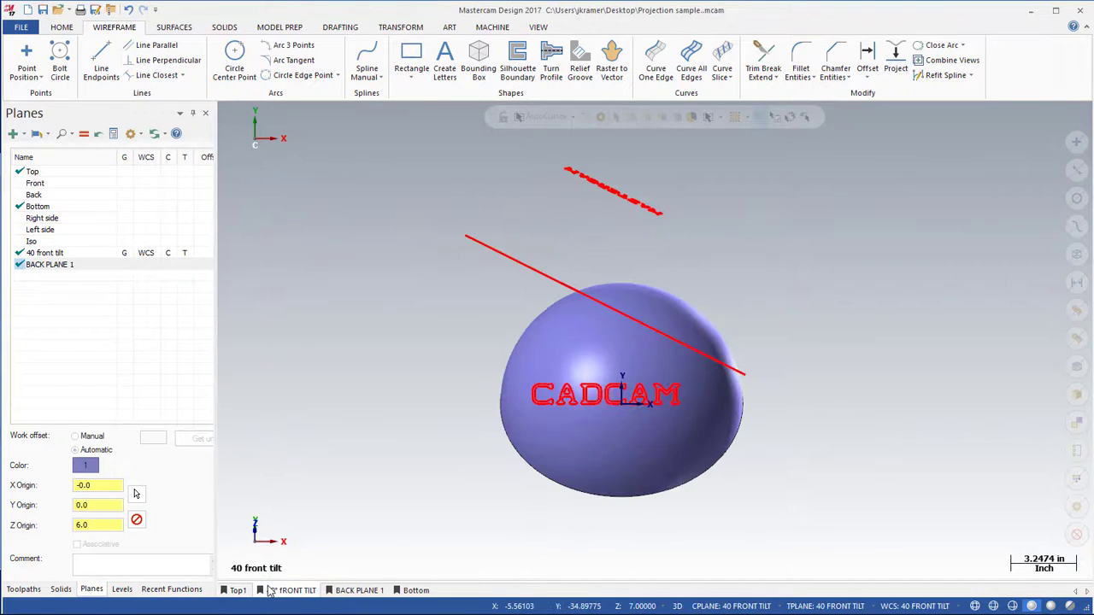
left_click(362, 591)
left_click(410, 590)
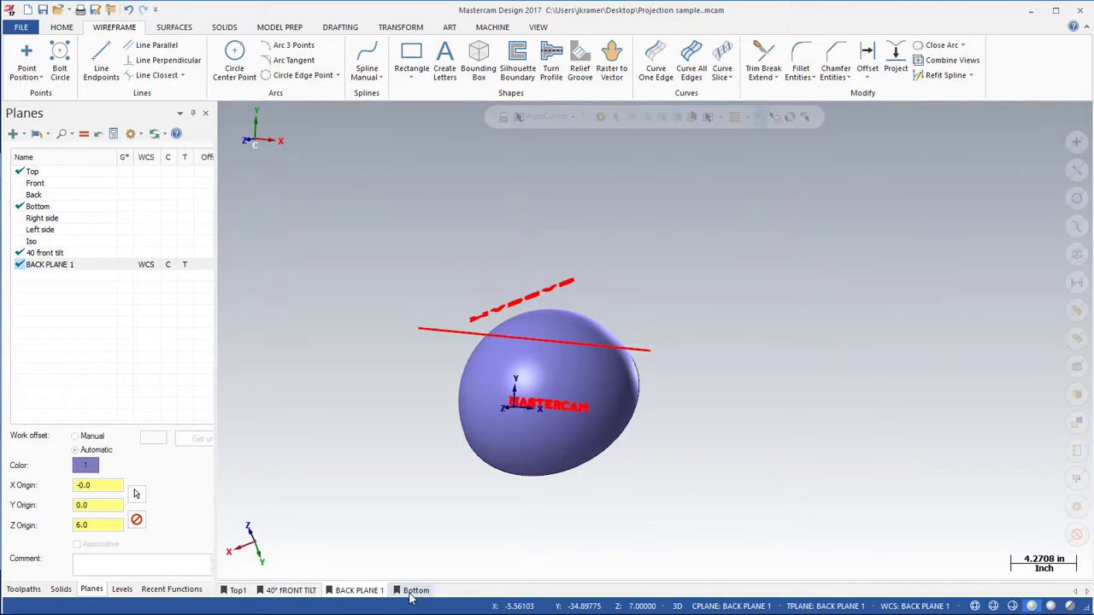
left_click(237, 591)
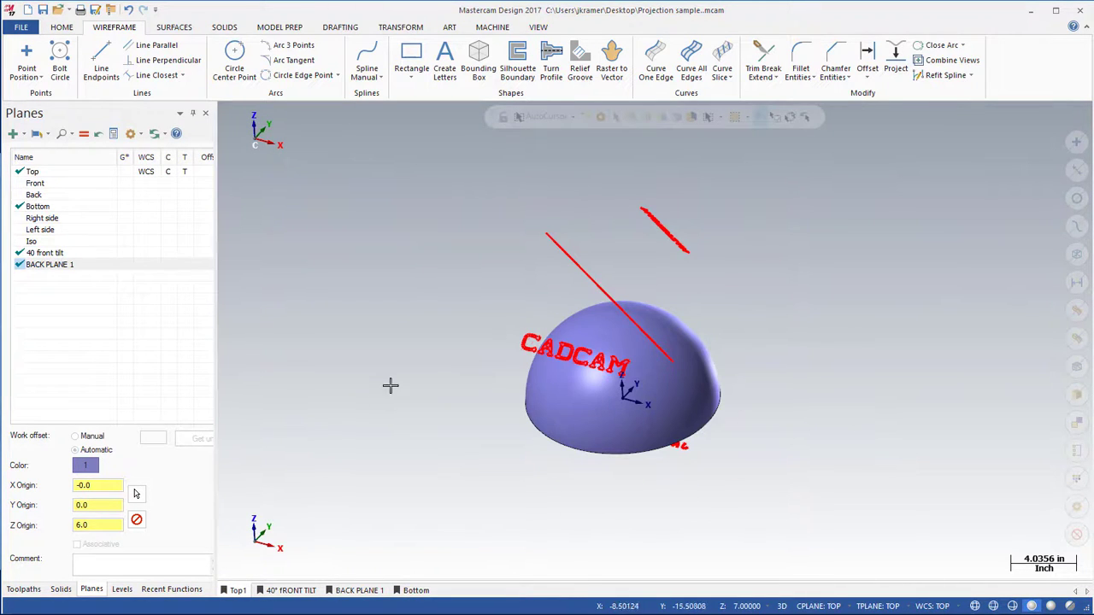
middle_click_drag(364, 215, 533, 261)
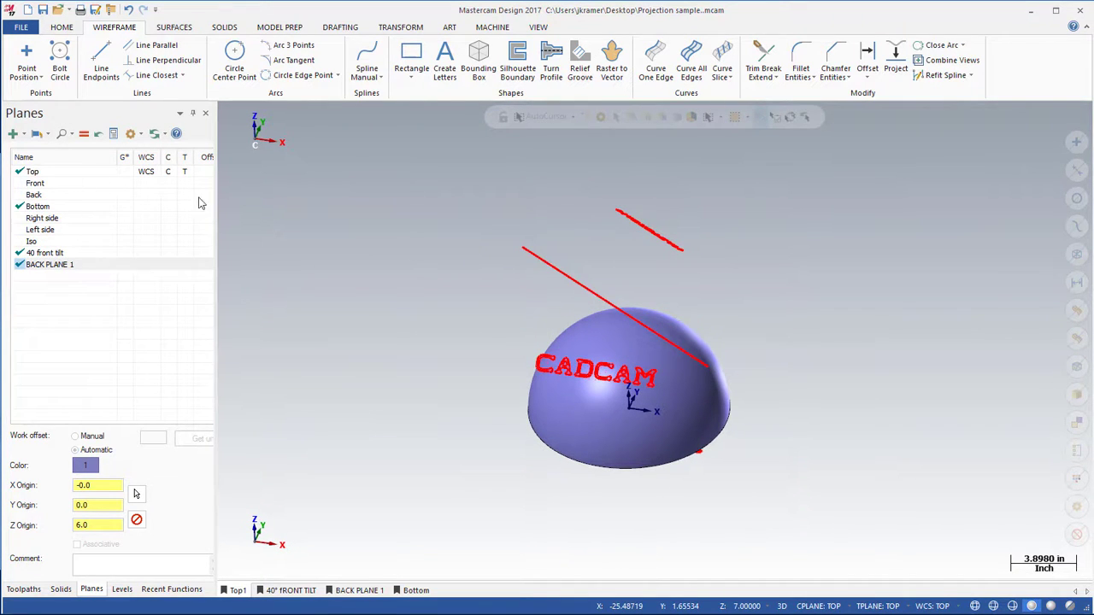
Start a projection of the long red line onto the hemisphere solid's surface.
left_click(896, 58)
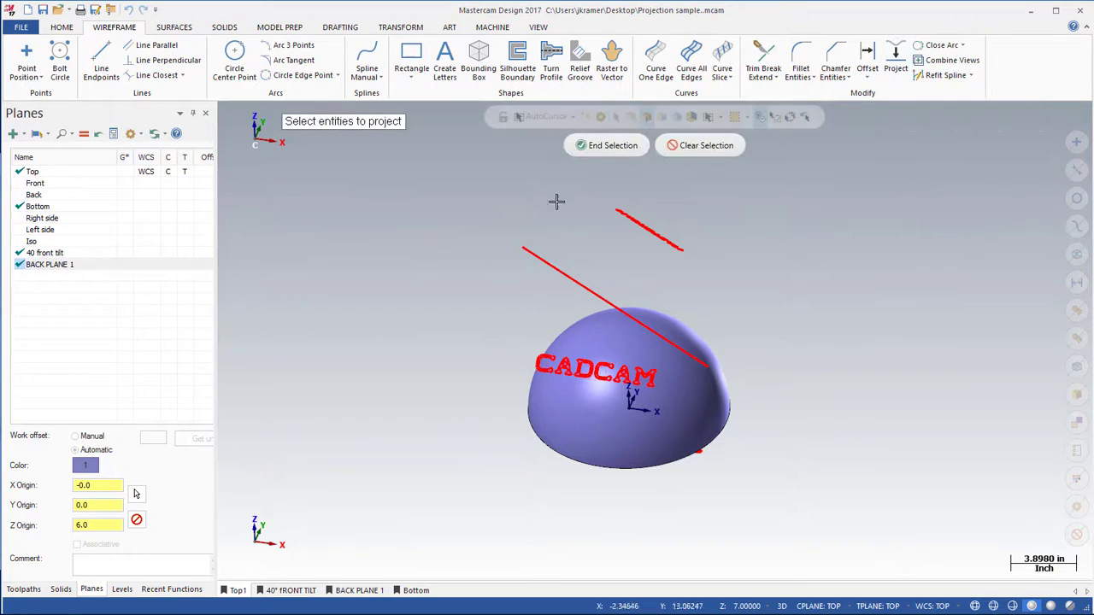
left_click(582, 280)
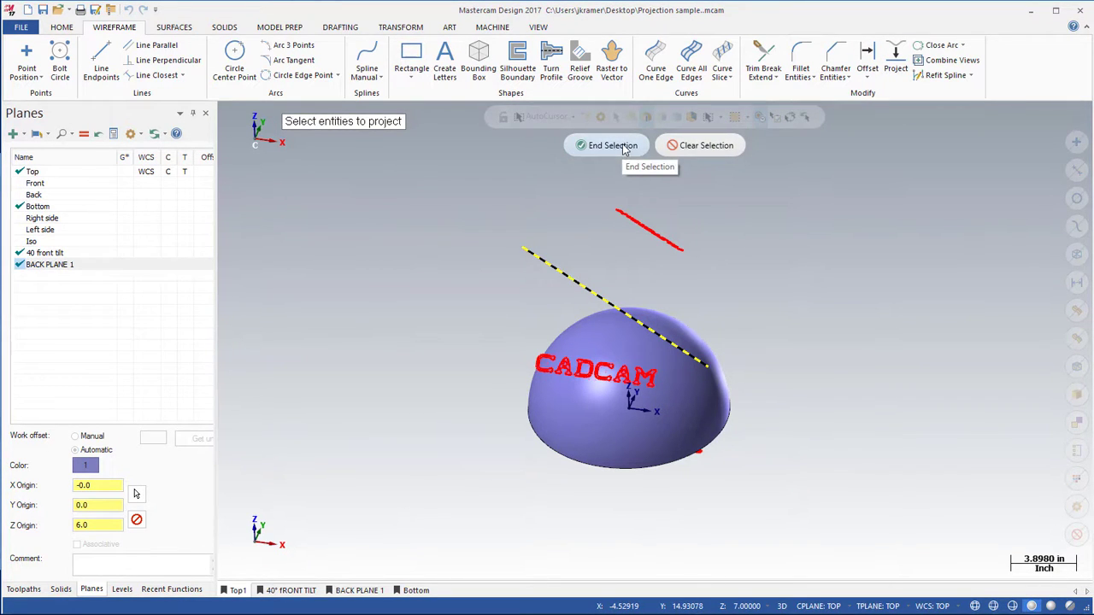
left_click(612, 145)
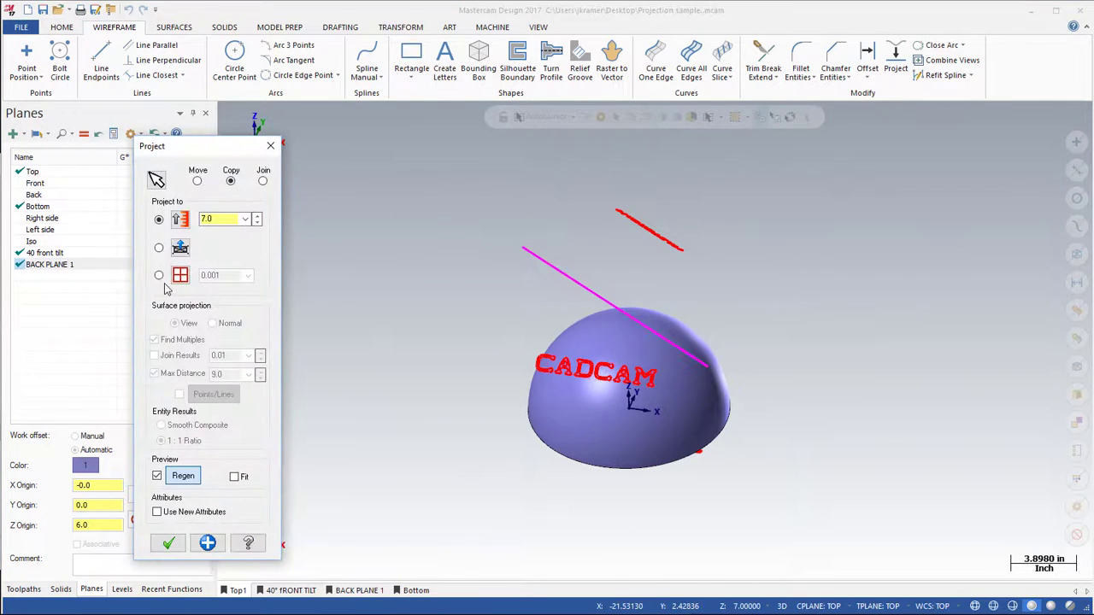
left_click(159, 275)
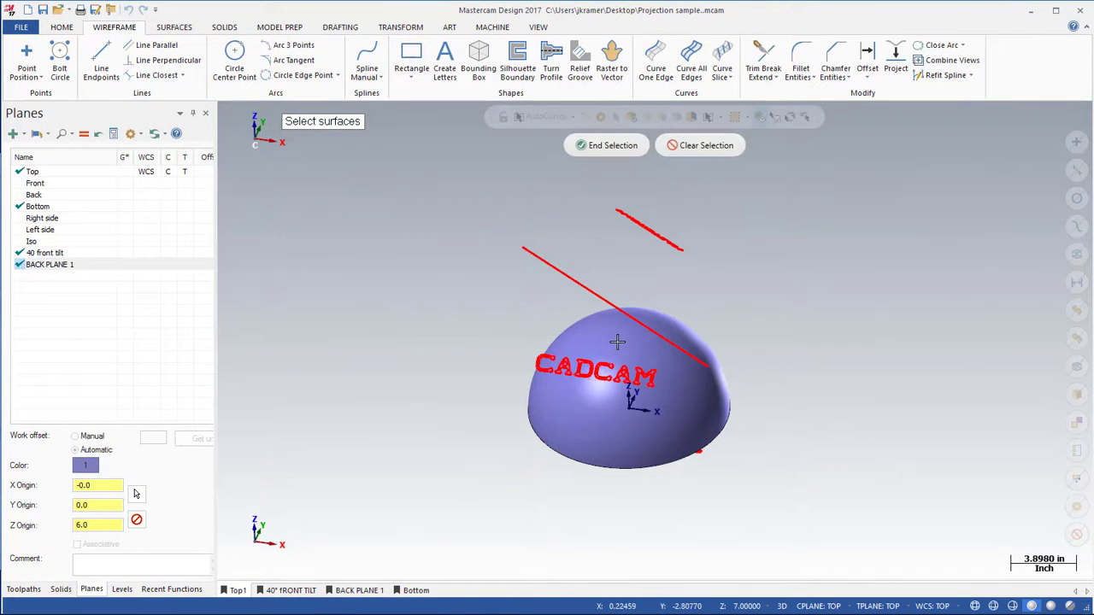
left_click(633, 118)
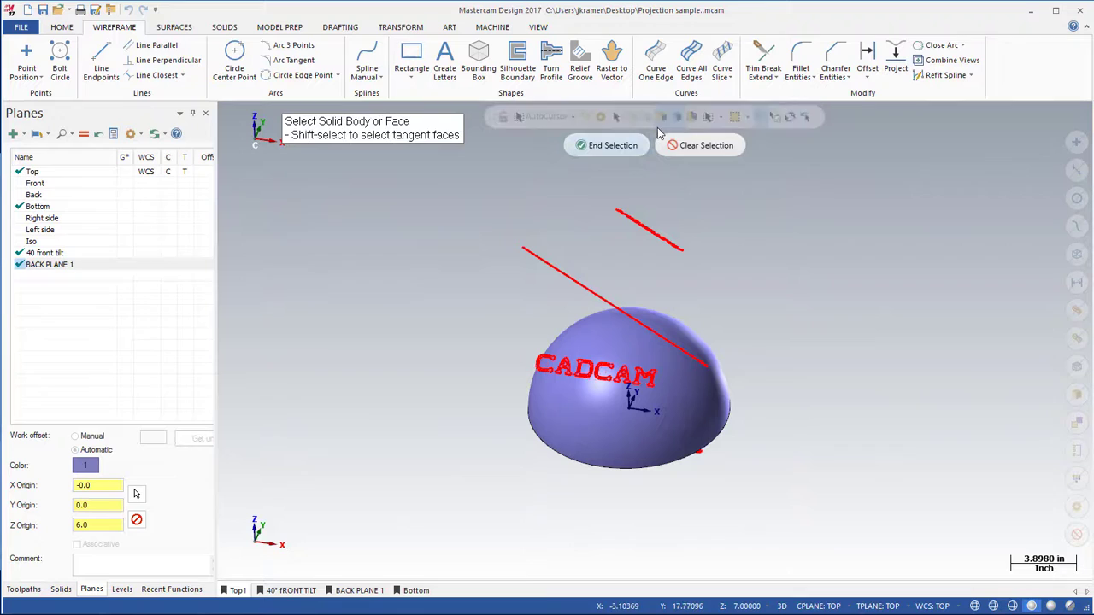
left_click(619, 342)
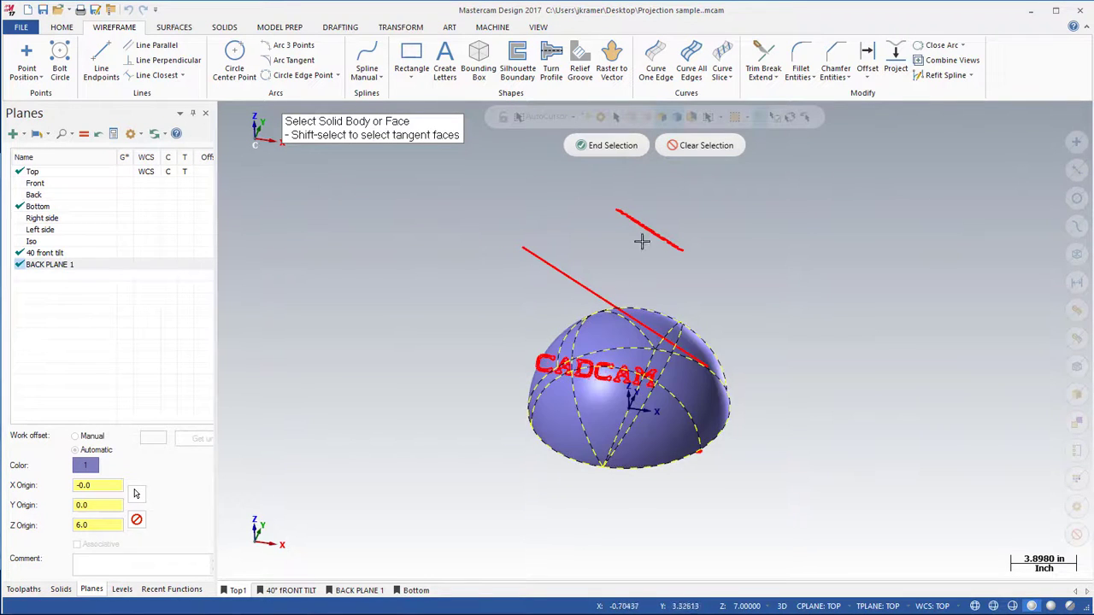
left_click(607, 145)
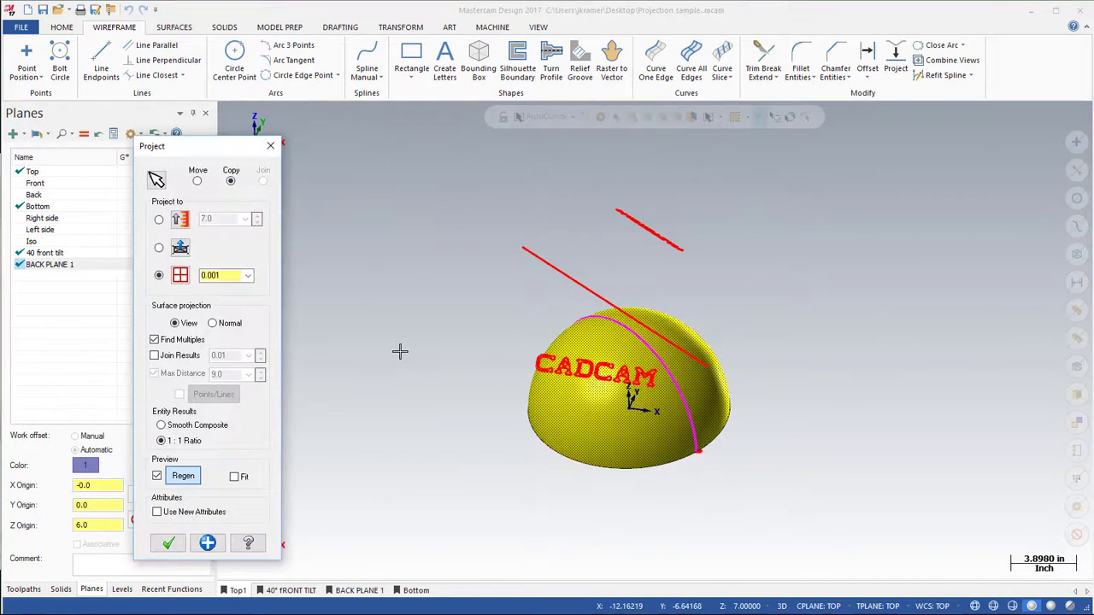
Try Normal projection at max distances 1, 1.1 and 2.1, then revert to View and apply.
left_click(211, 325)
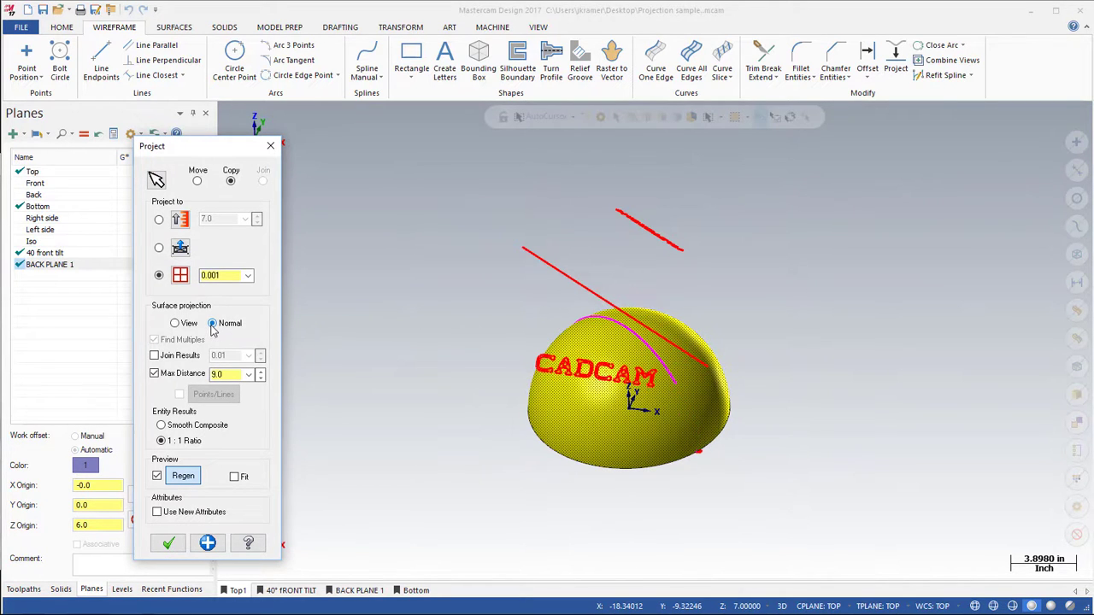
double_click(227, 374)
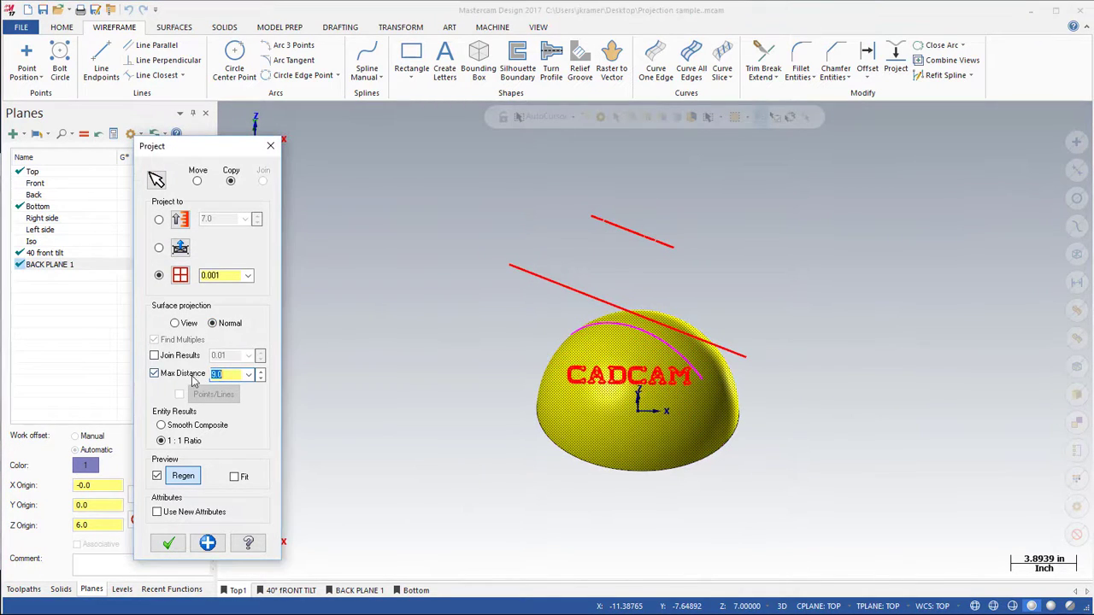
type("1")
key("Return")
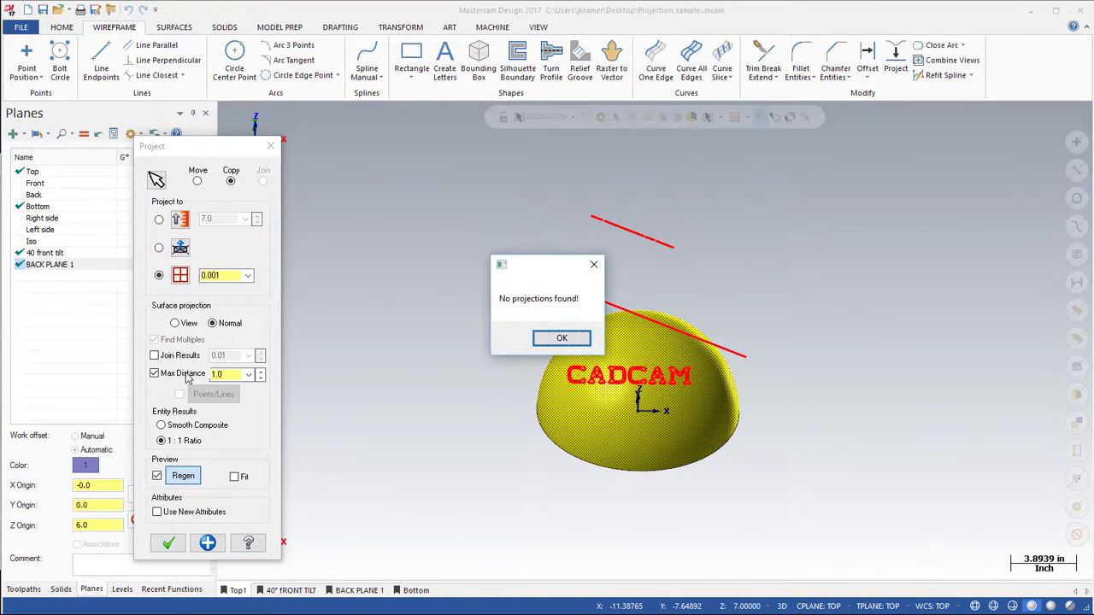
left_click(548, 340)
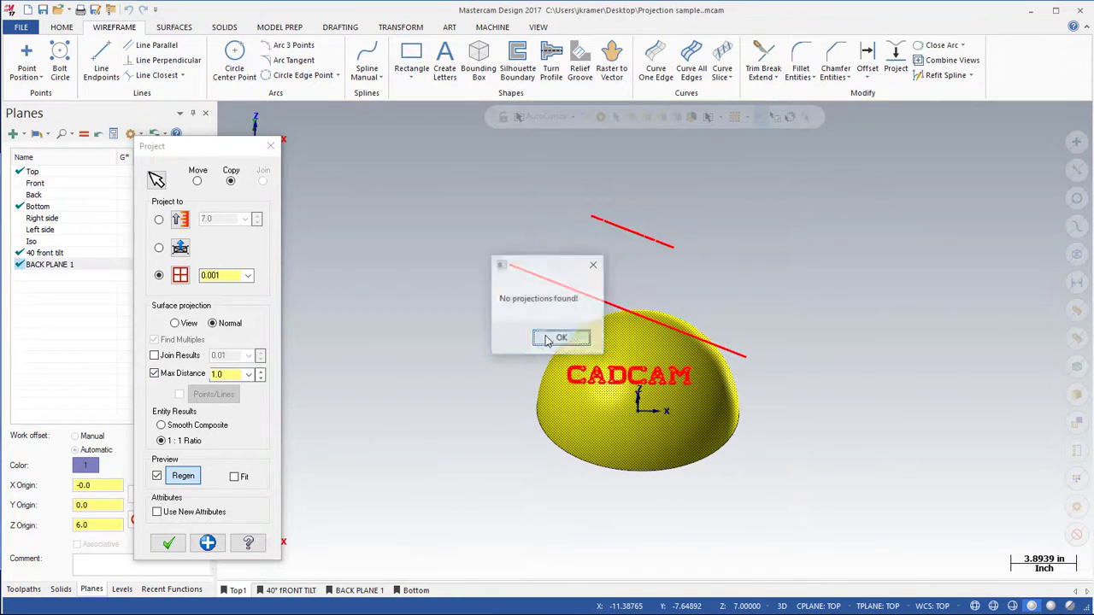
left_click(261, 374)
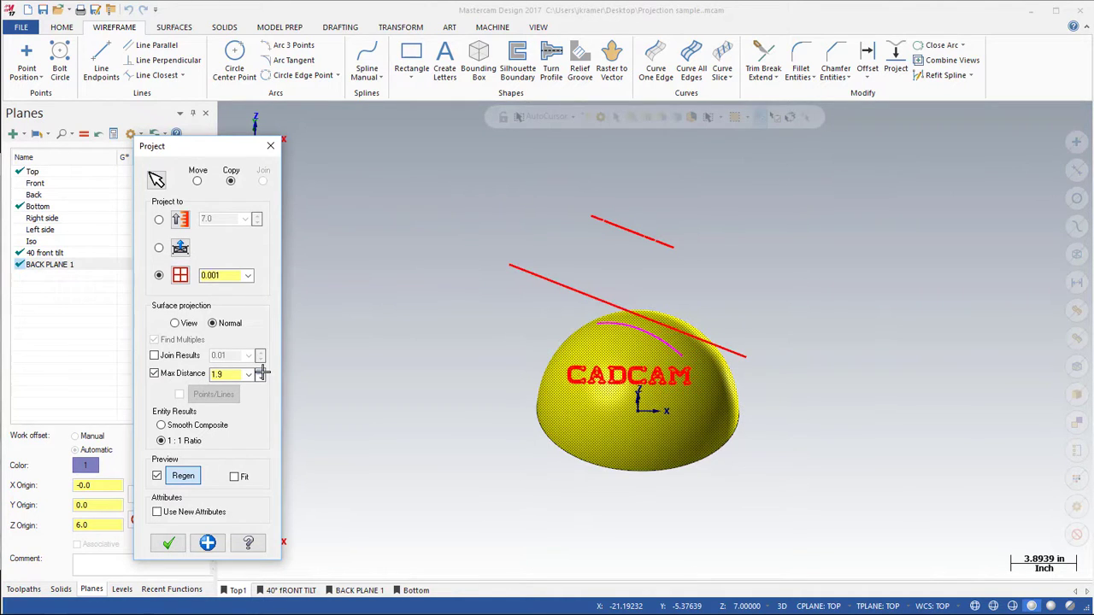
left_click(261, 371)
left_click(261, 371)
left_click(175, 323)
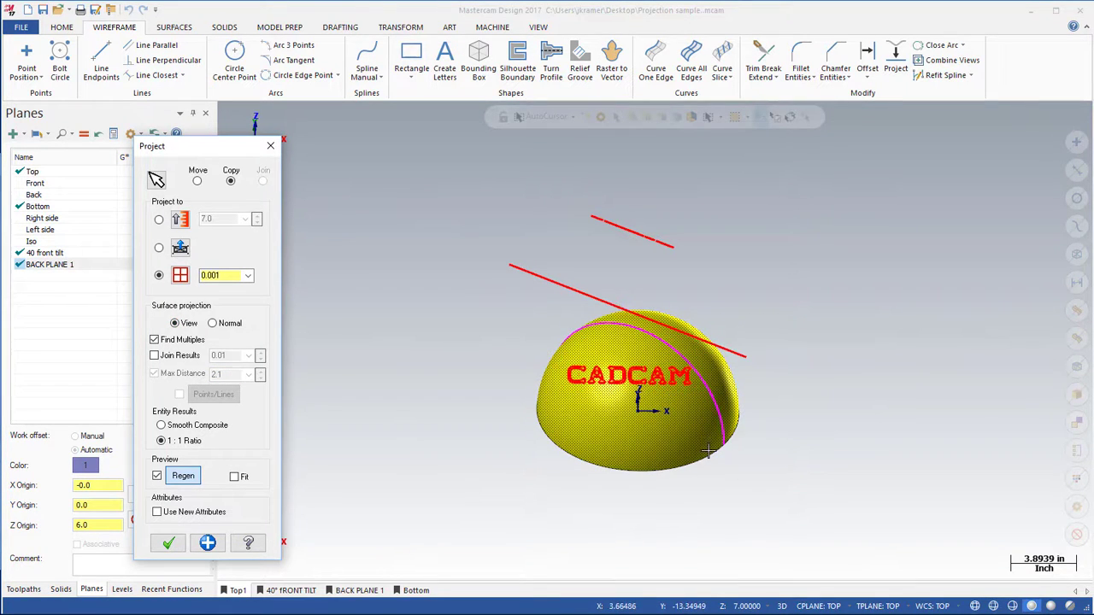
left_click(207, 544)
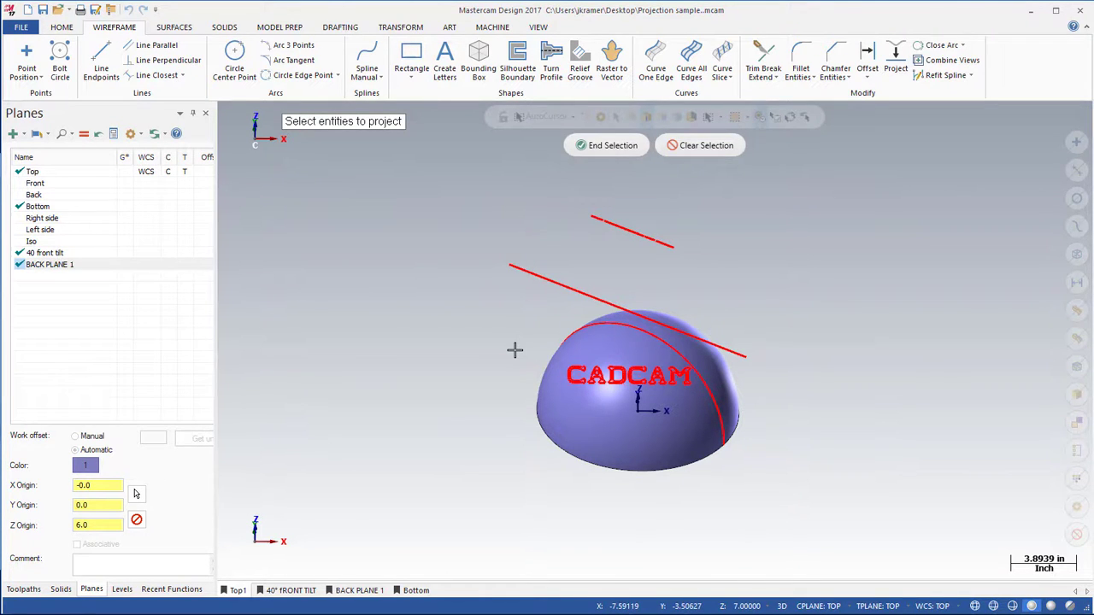
Box-select the CADCAM lettering, target the hemisphere solid, and accept the tolerance warning.
left_click_drag(515, 349, 709, 412)
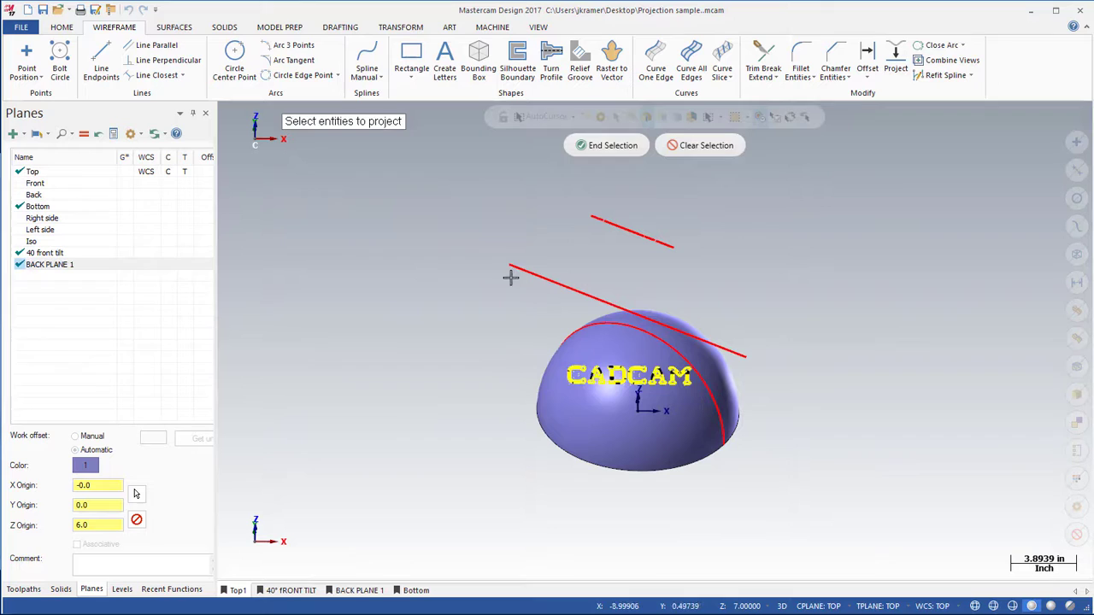
left_click(606, 145)
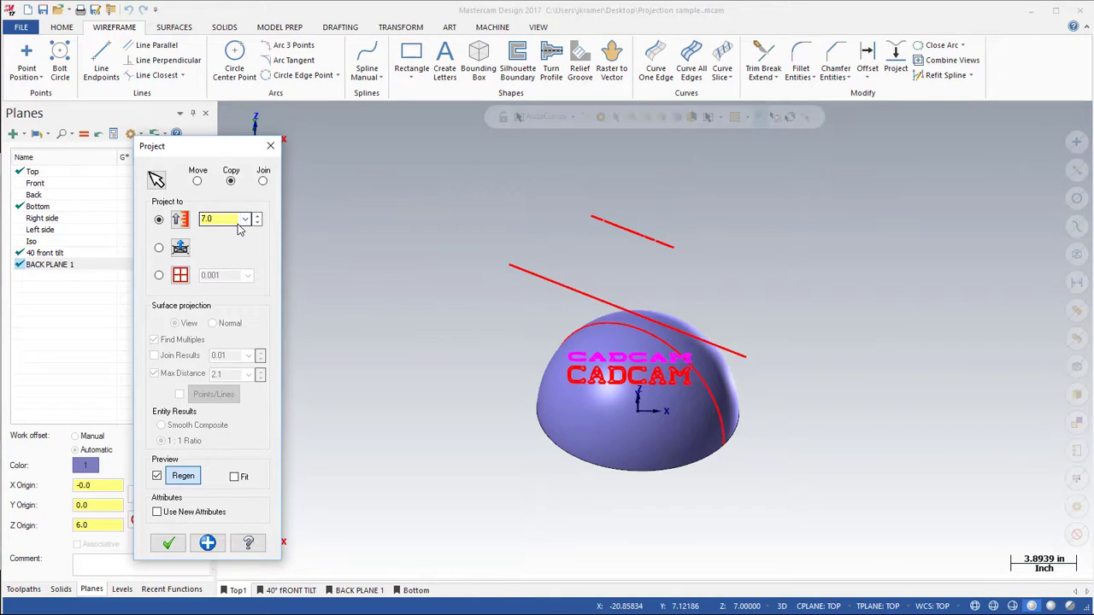
left_click(179, 274)
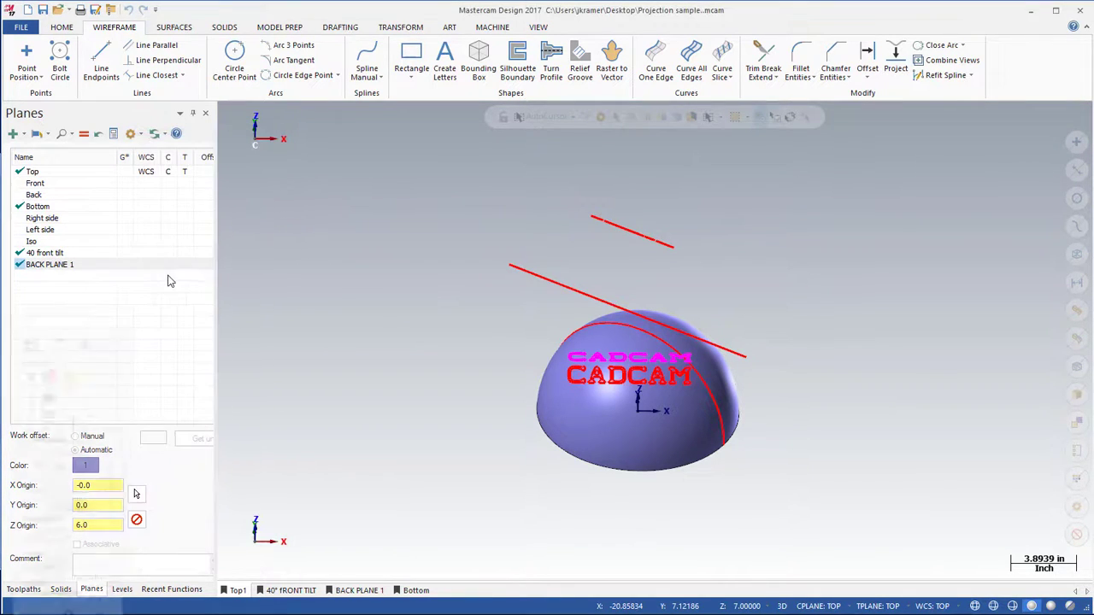
left_click(633, 118)
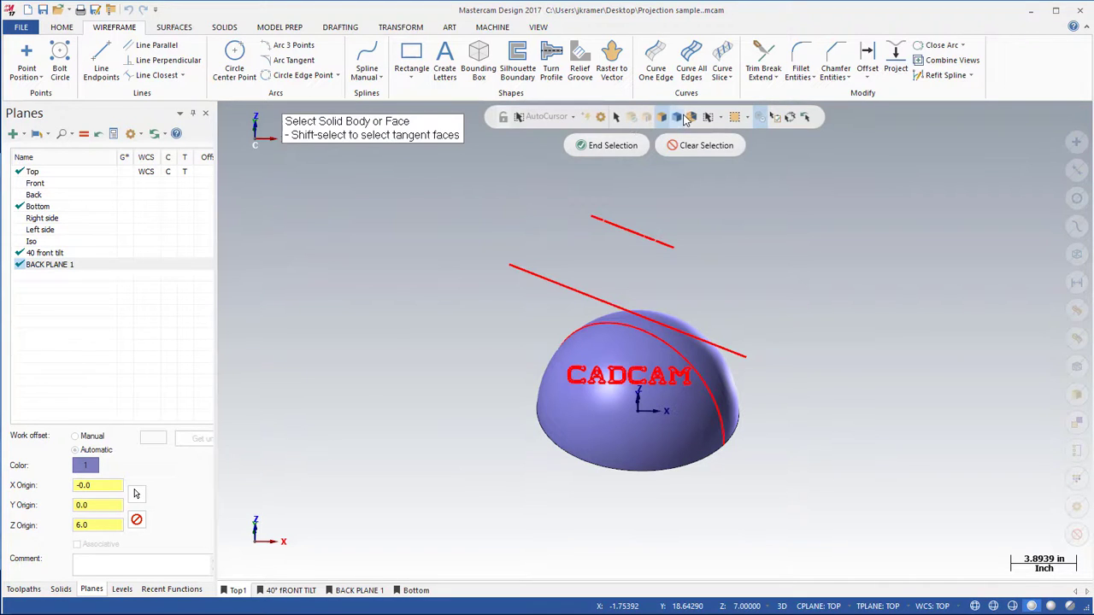
left_click(642, 362)
left_click(601, 147)
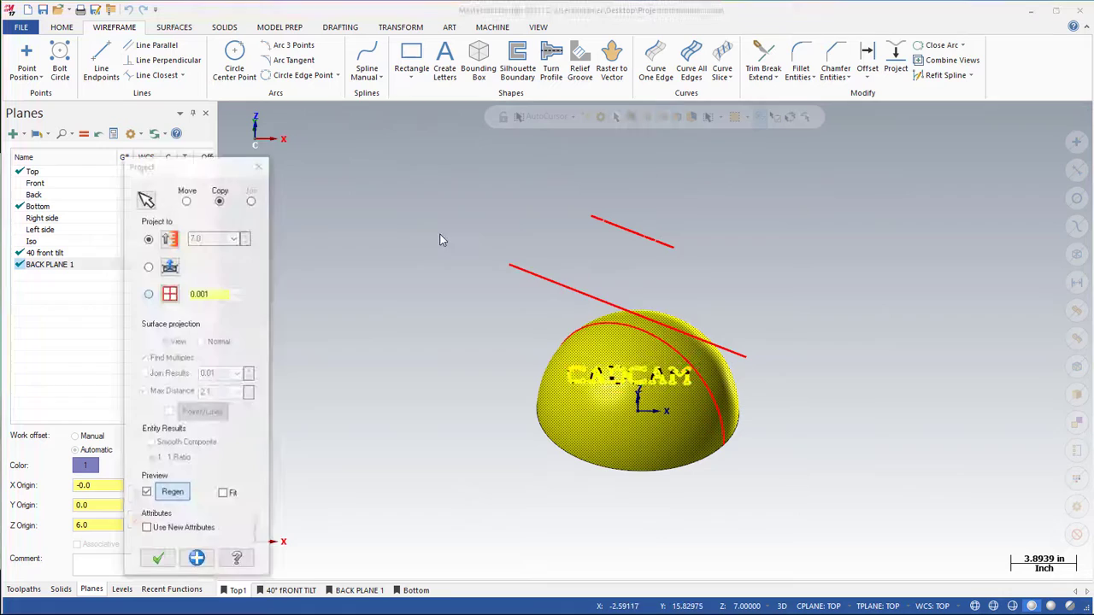
left_click_drag(489, 261, 457, 176)
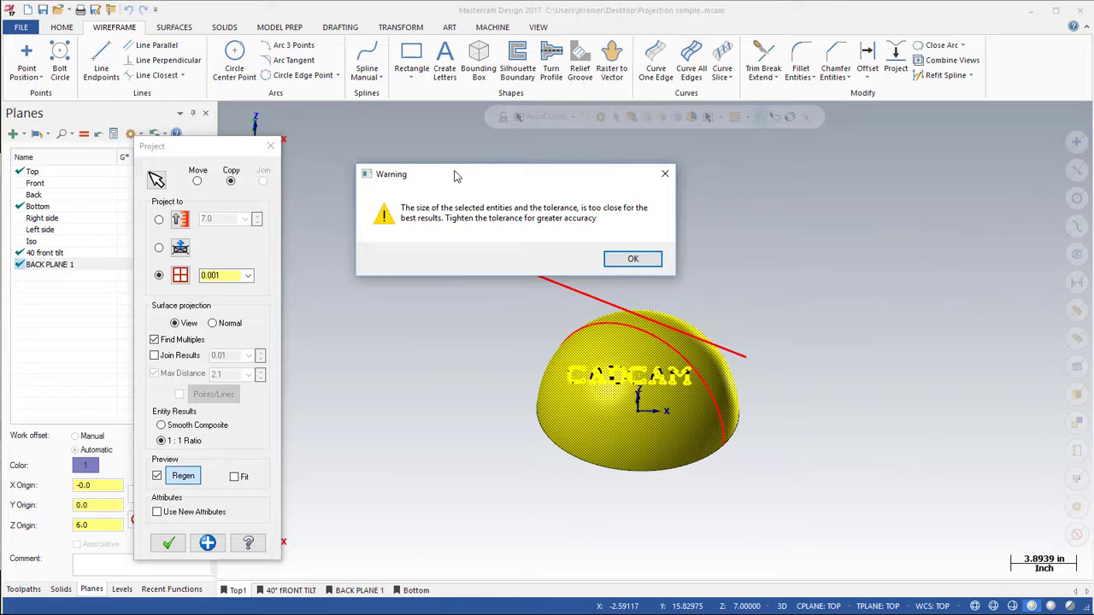
left_click(630, 259)
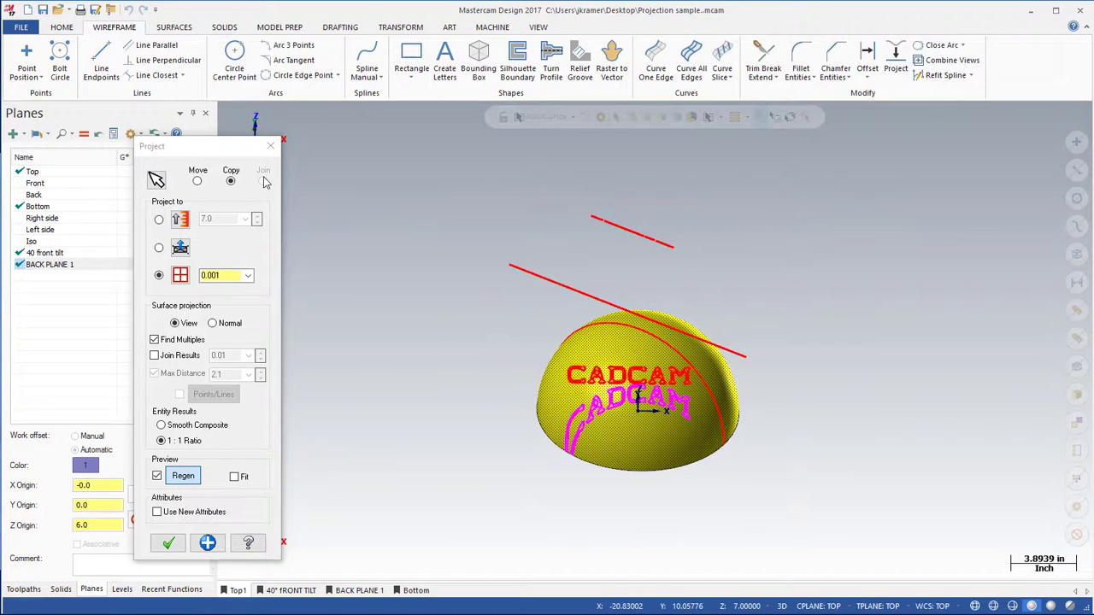
left_click_drag(224, 149, 346, 153)
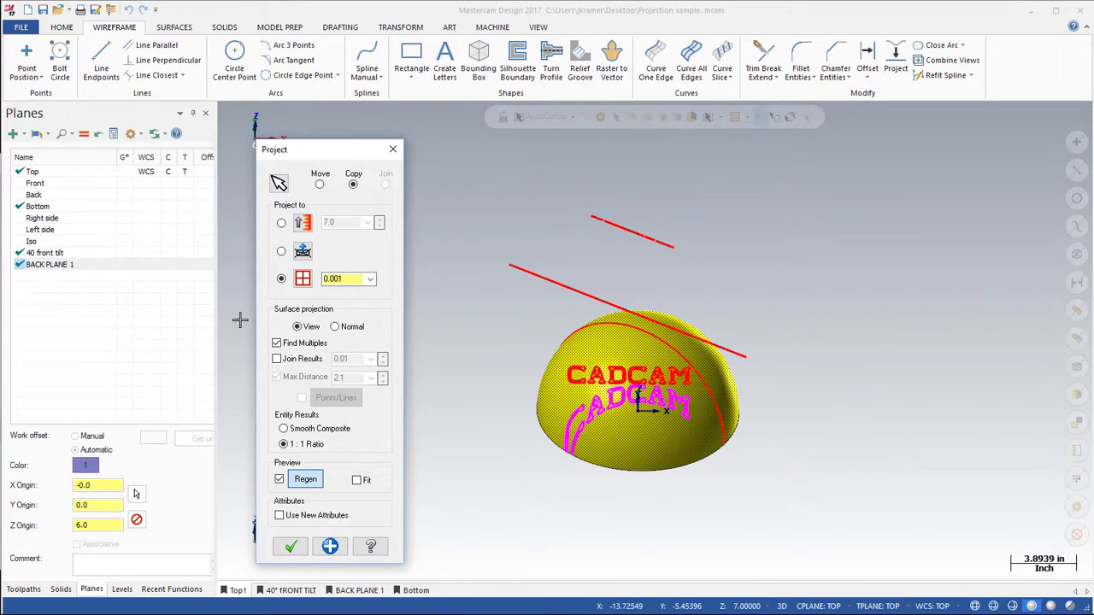
Make 40 FRONT TILT the construction plane and preview the CADCAM text projected along the normal.
left_click(169, 253)
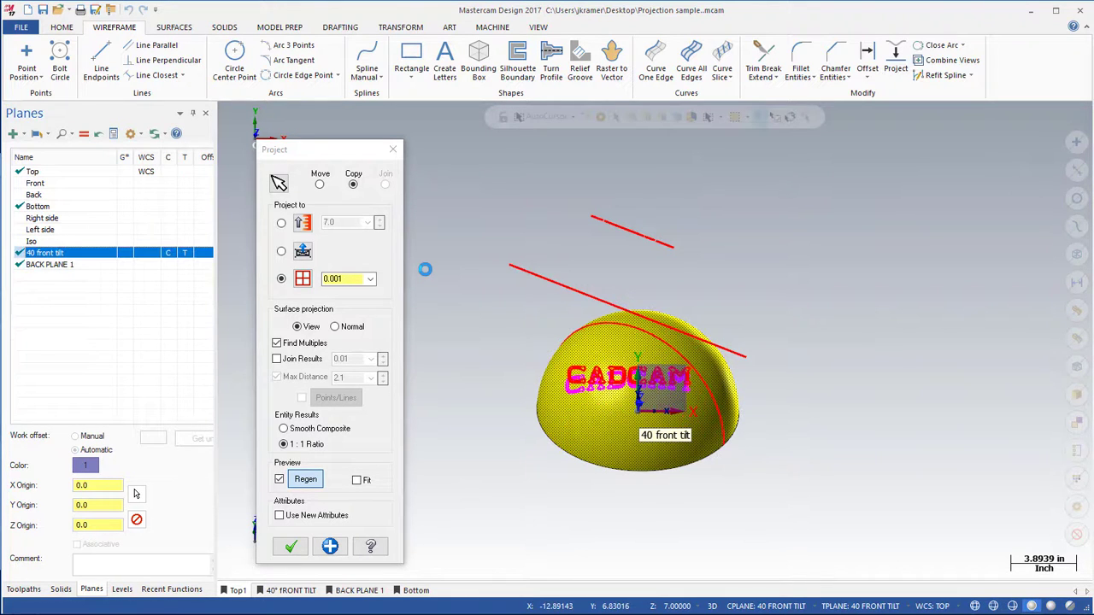
middle_click_drag(425, 269, 567, 378)
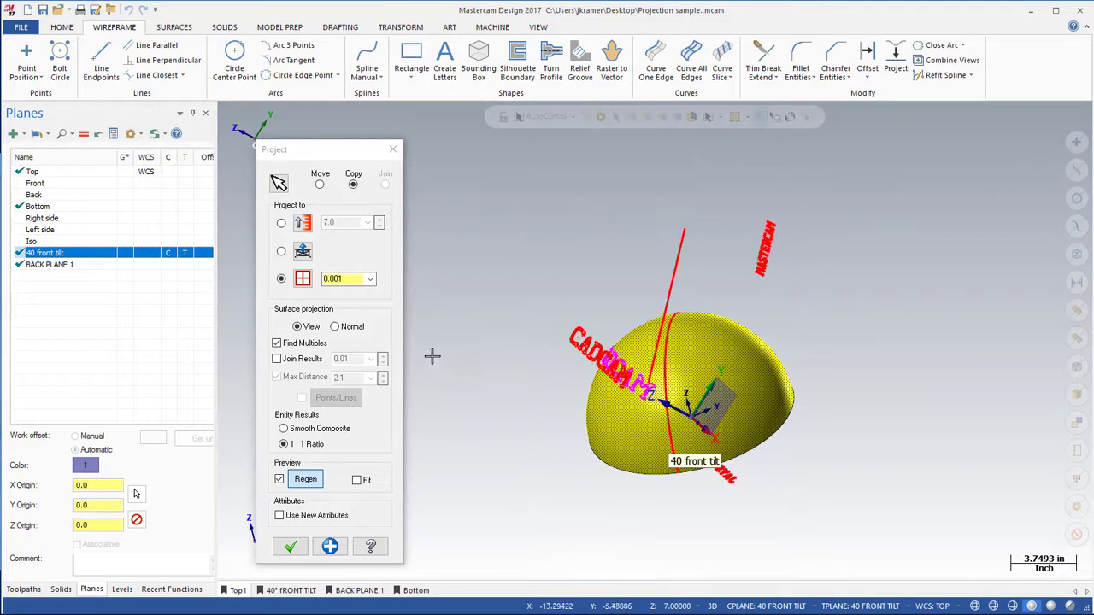
left_click(335, 327)
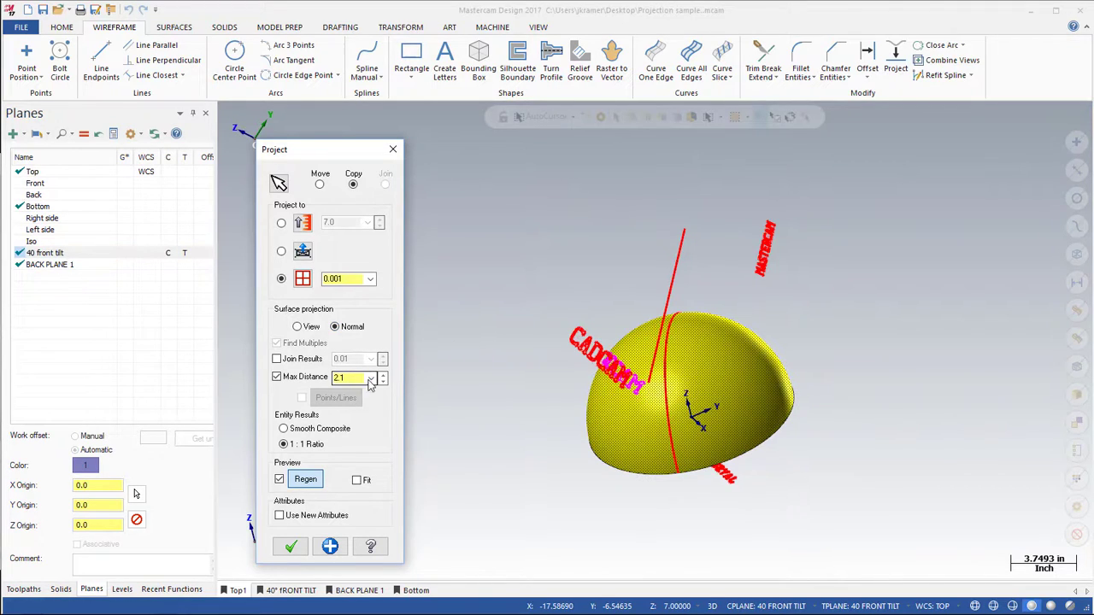
middle_click_drag(410, 377, 799, 350)
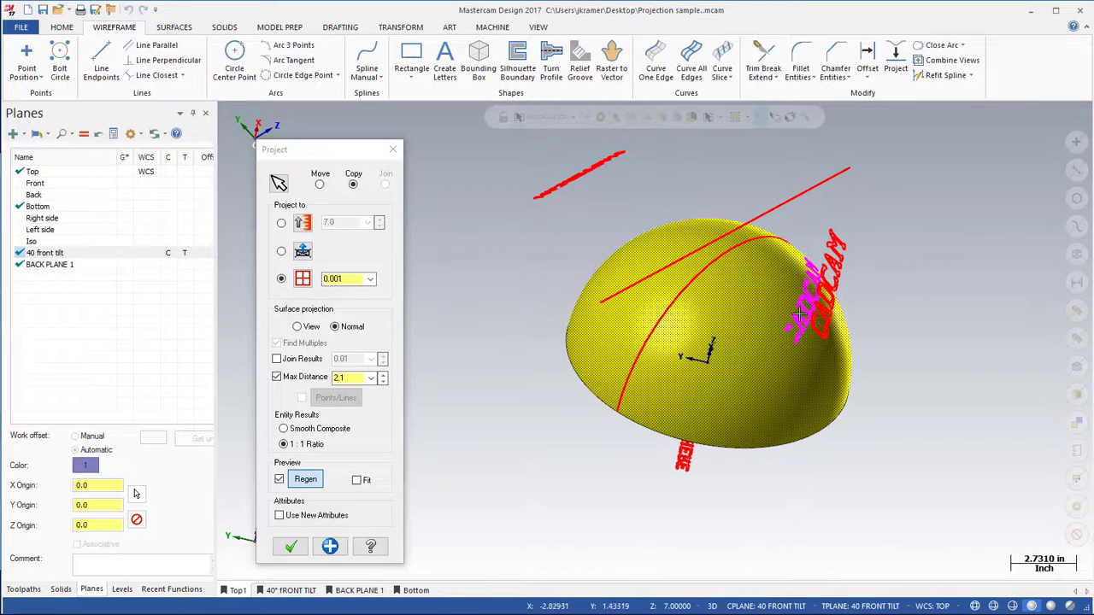
Set the maximum distance to 2.5, switch back to View projection, and apply.
left_click(385, 378)
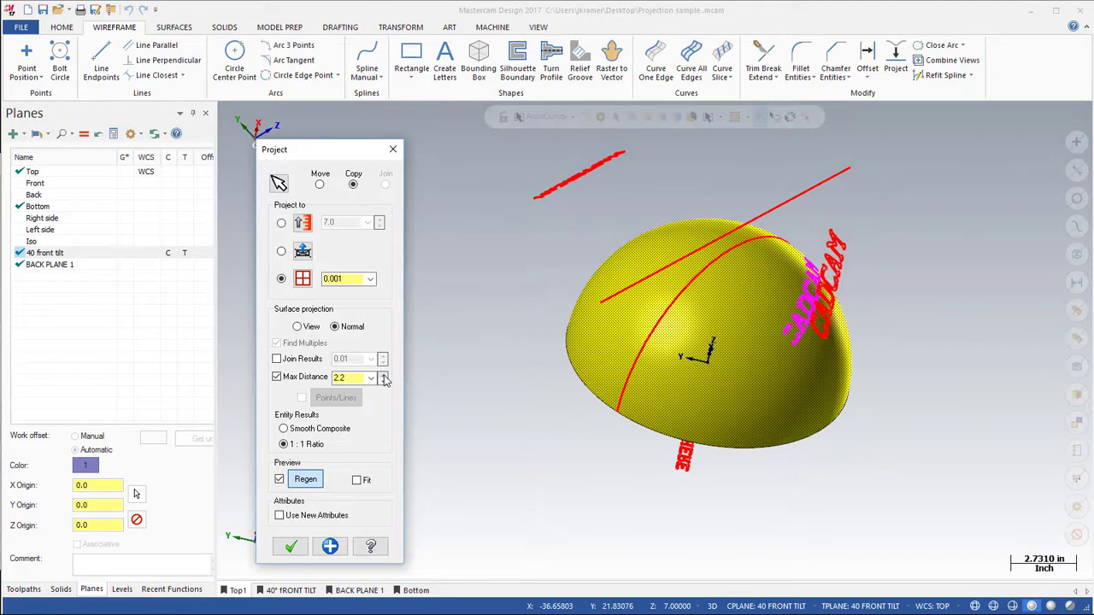
double_click(342, 381)
key("Return")
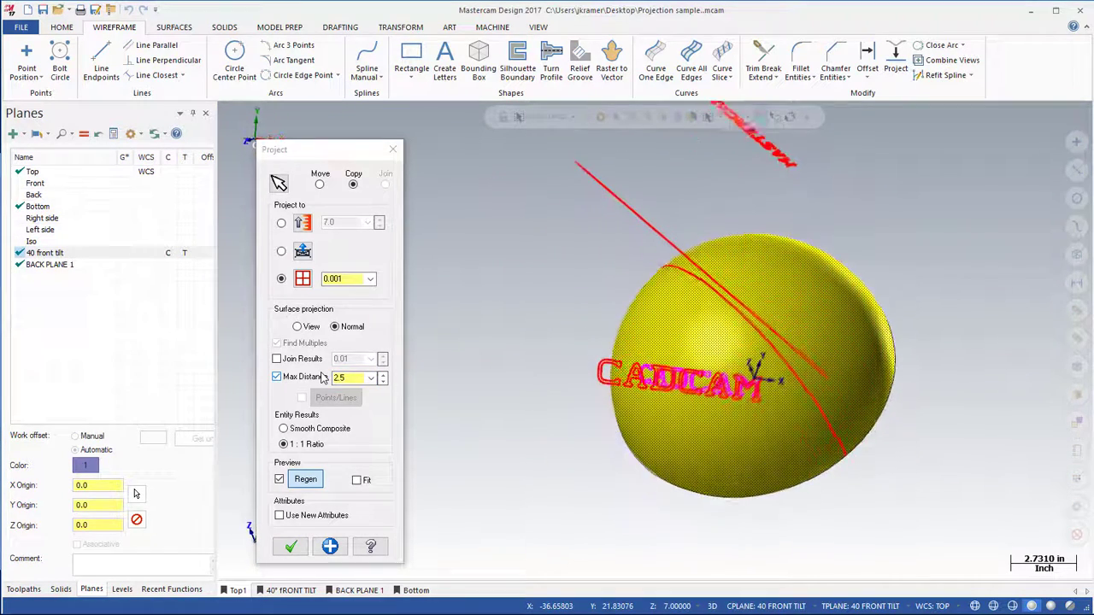
left_click(315, 335)
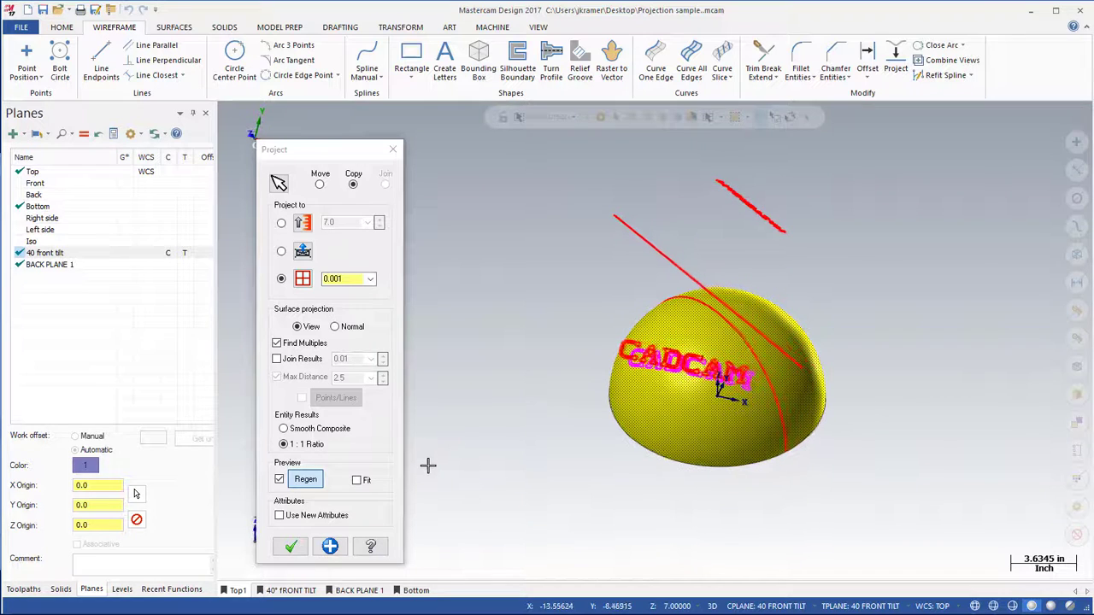
left_click(321, 551)
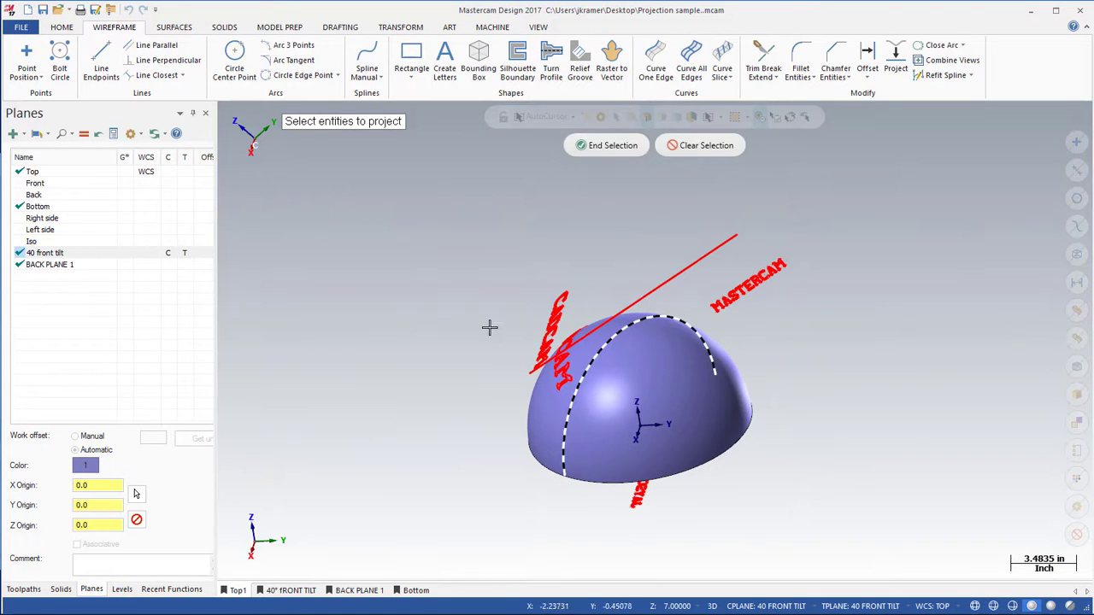
Window-select the MASTERCAM text, target the dome solid, and acknowledge the tolerance warning.
left_click_drag(698, 319, 833, 256)
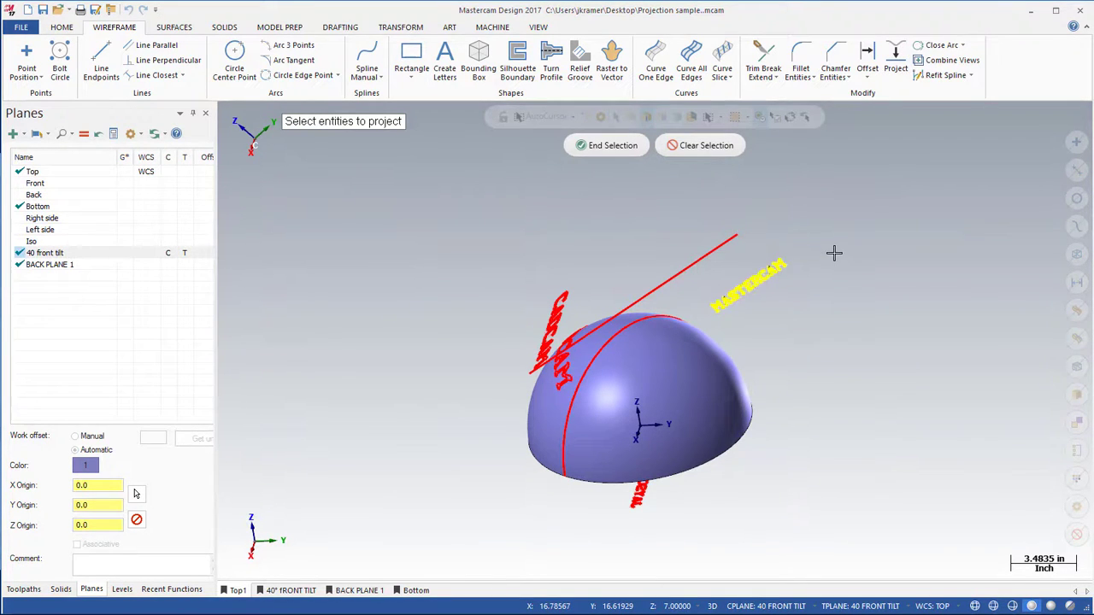
left_click(620, 152)
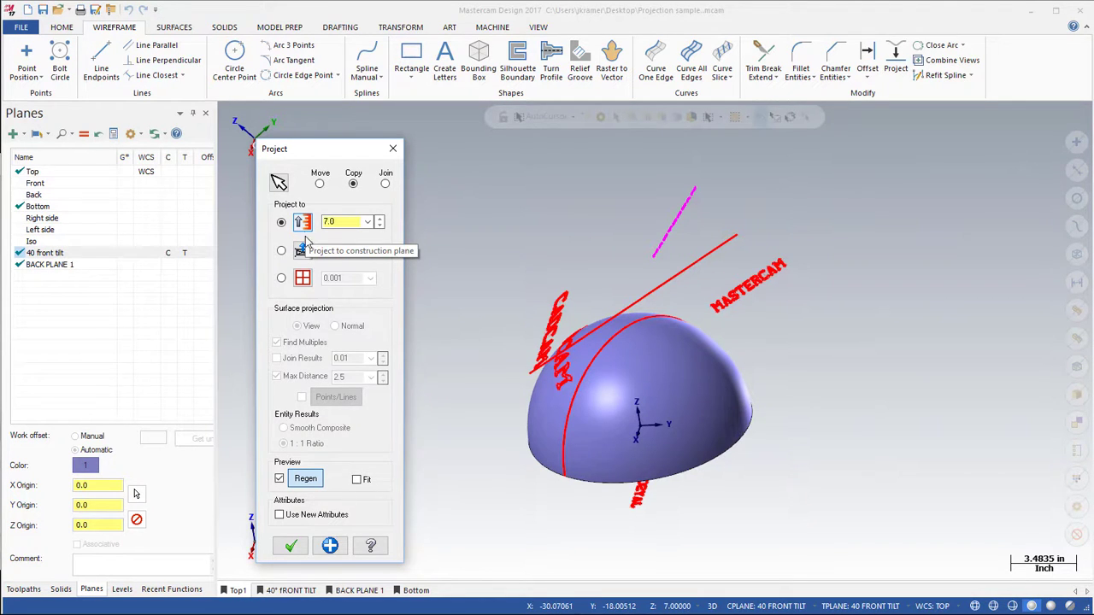
left_click(302, 280)
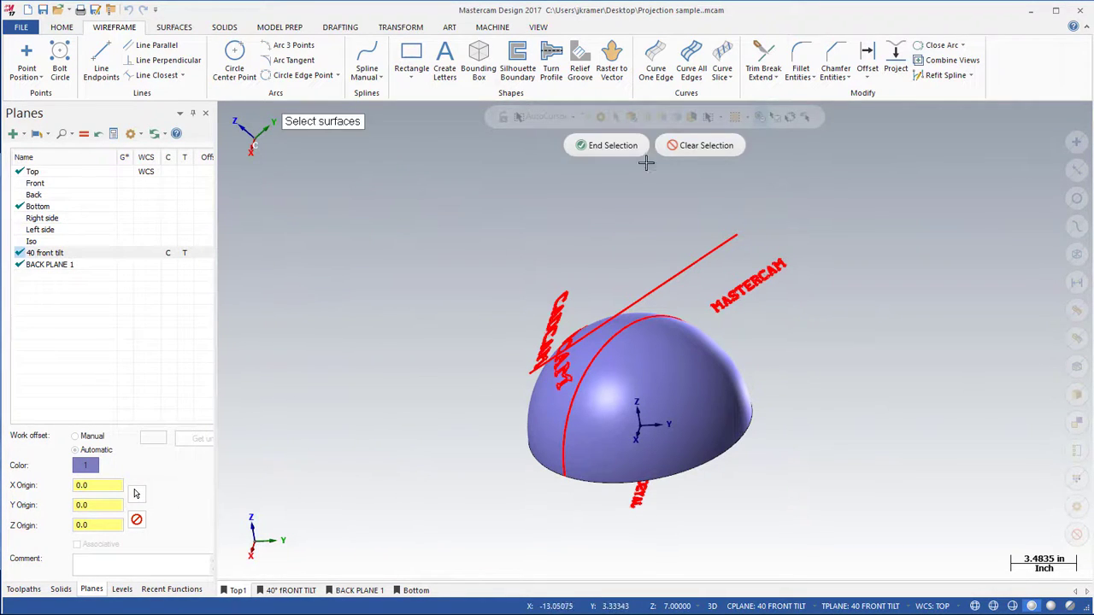
left_click(662, 117)
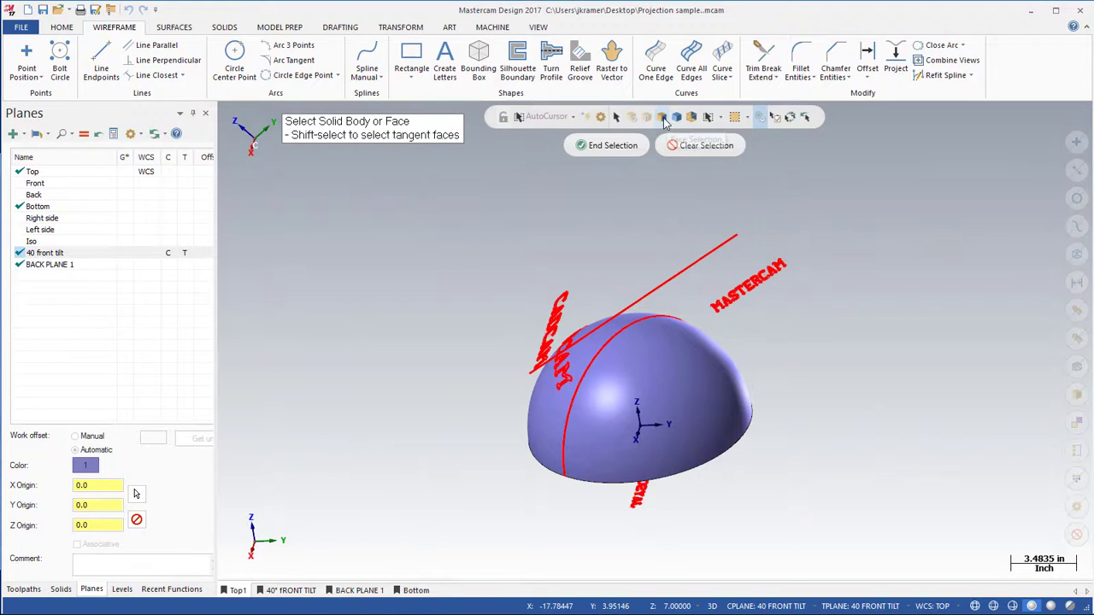
left_click(690, 371)
left_click(606, 145)
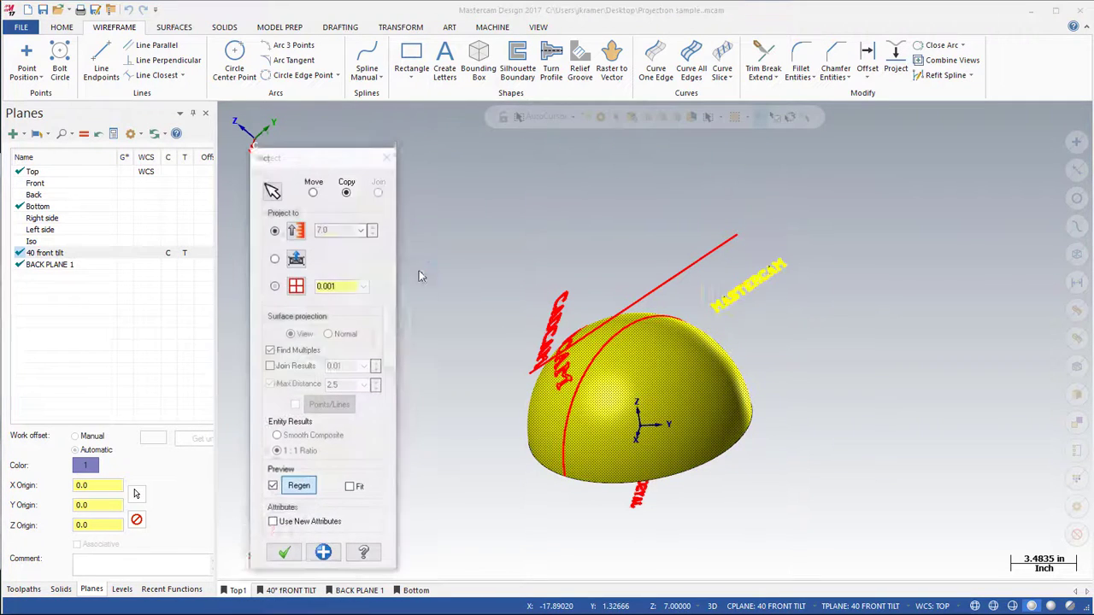
left_click_drag(618, 244, 837, 219)
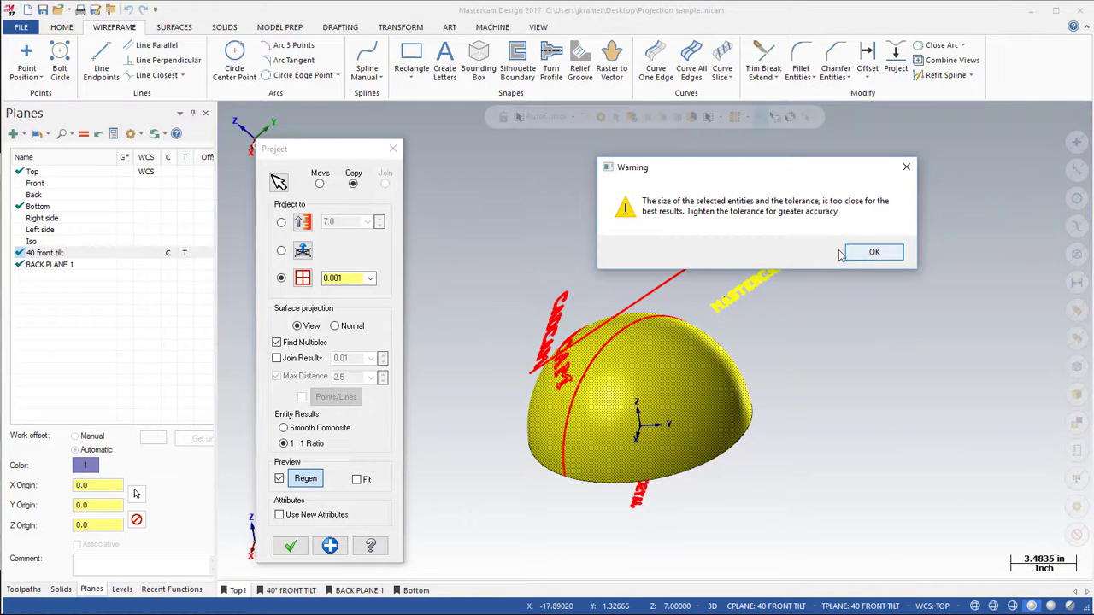
left_click_drag(724, 167, 724, 159)
left_click(873, 247)
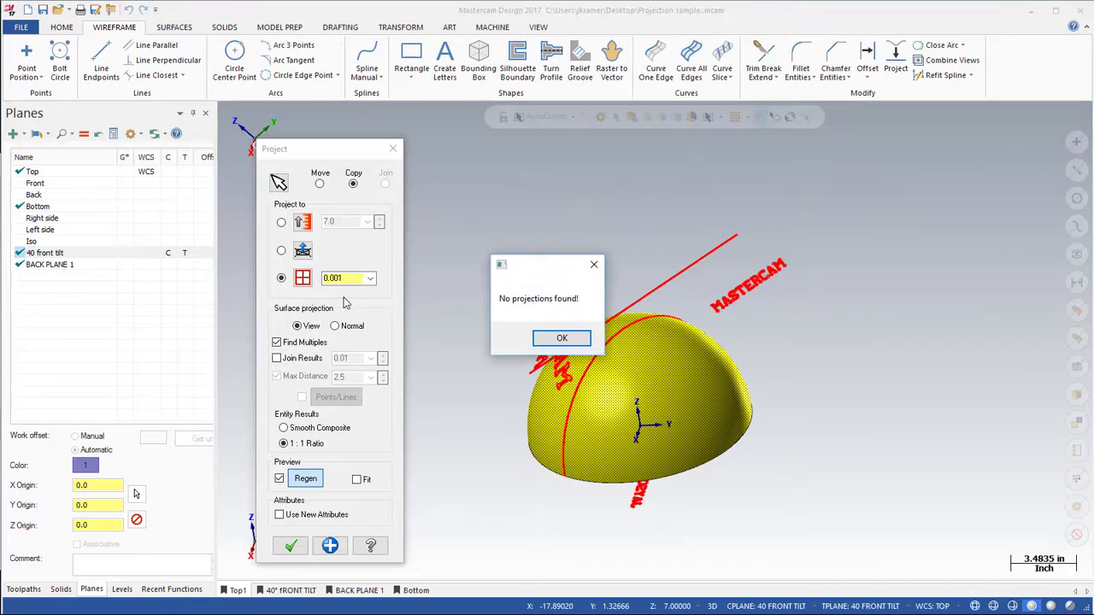
left_click_drag(548, 265, 495, 190)
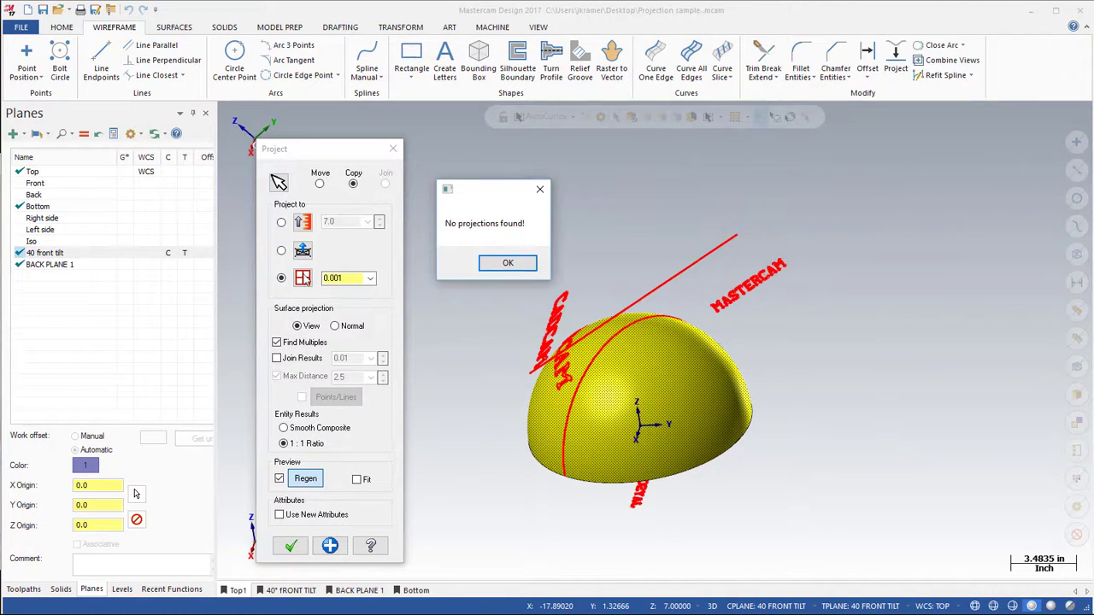
Set BACK PLANE 1 as the construction plane and switch the projection to Normal.
left_click(507, 263)
left_click(169, 173)
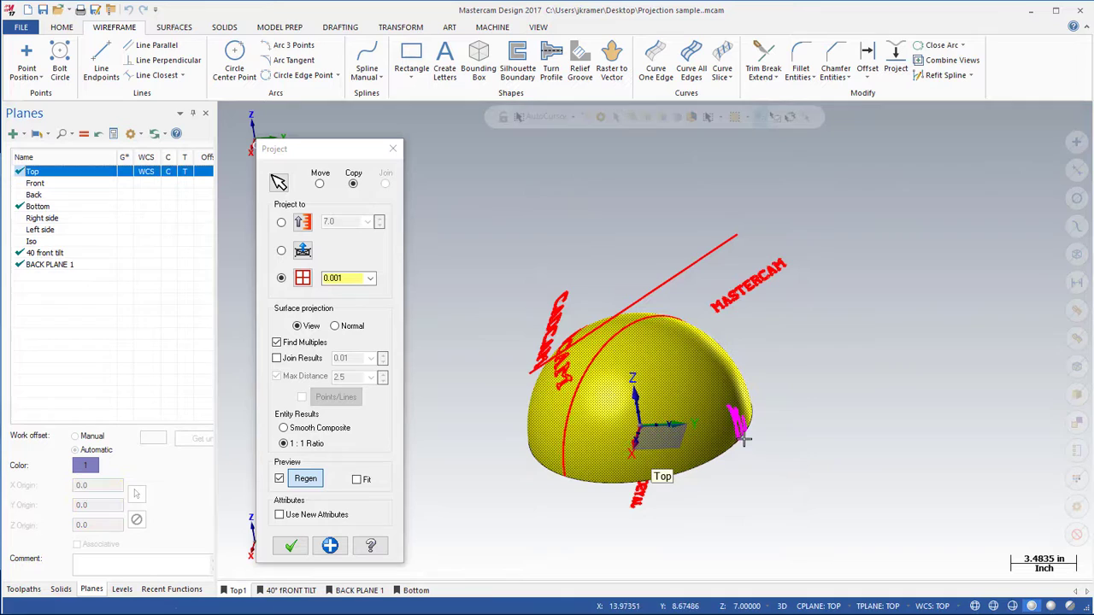
middle_click_drag(739, 440, 513, 359)
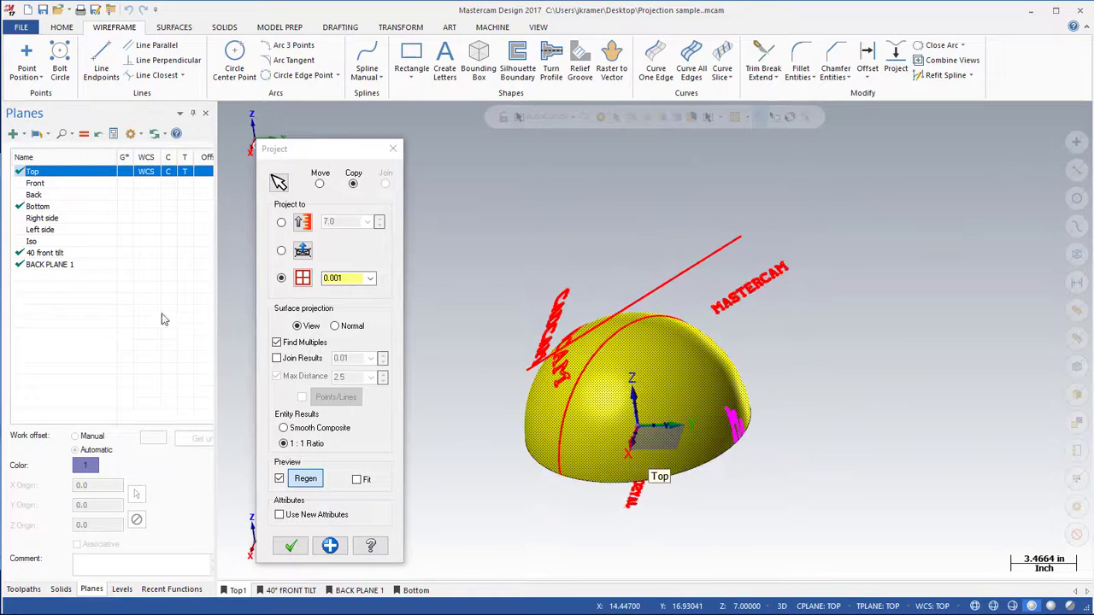
left_click(165, 266)
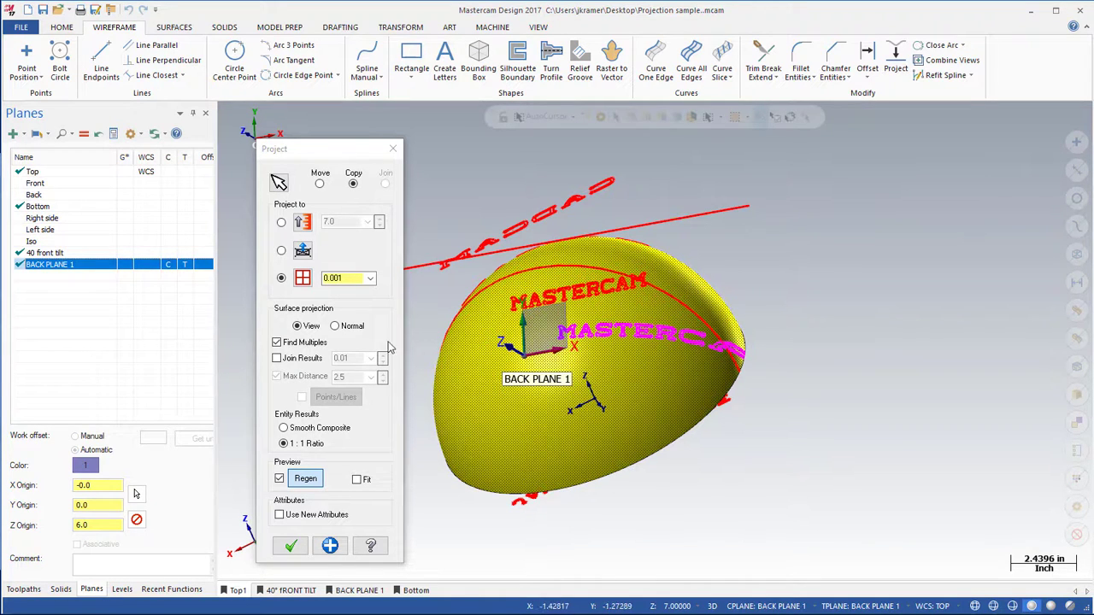
left_click(336, 328)
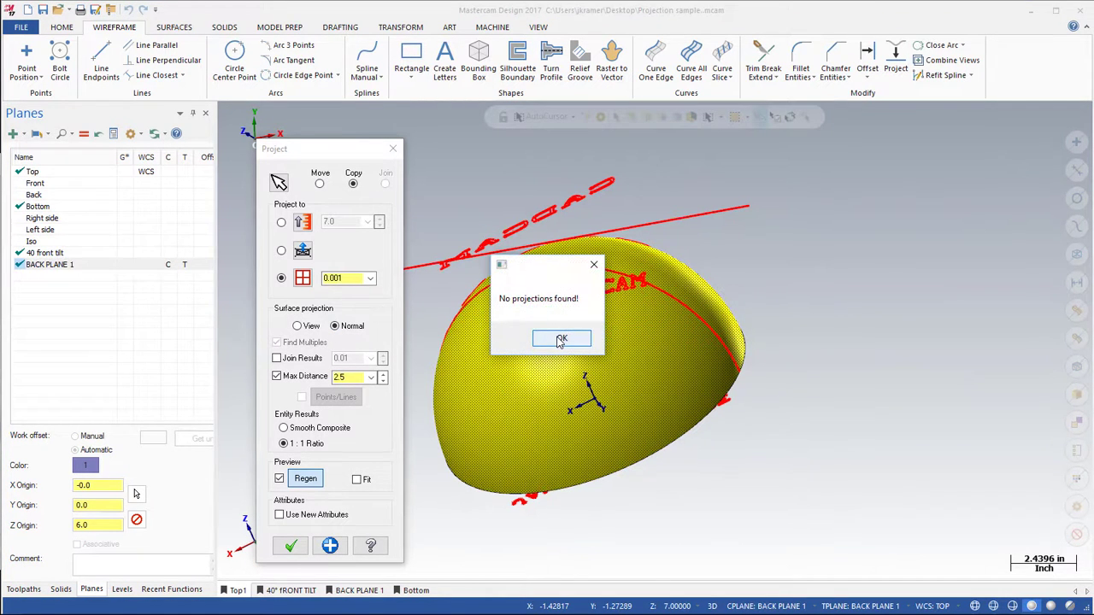
Raise the Normal projection's maximum distance to 4, then 6, to reach the MASTERCAM text.
left_click(557, 340)
middle_click_drag(501, 334, 799, 285)
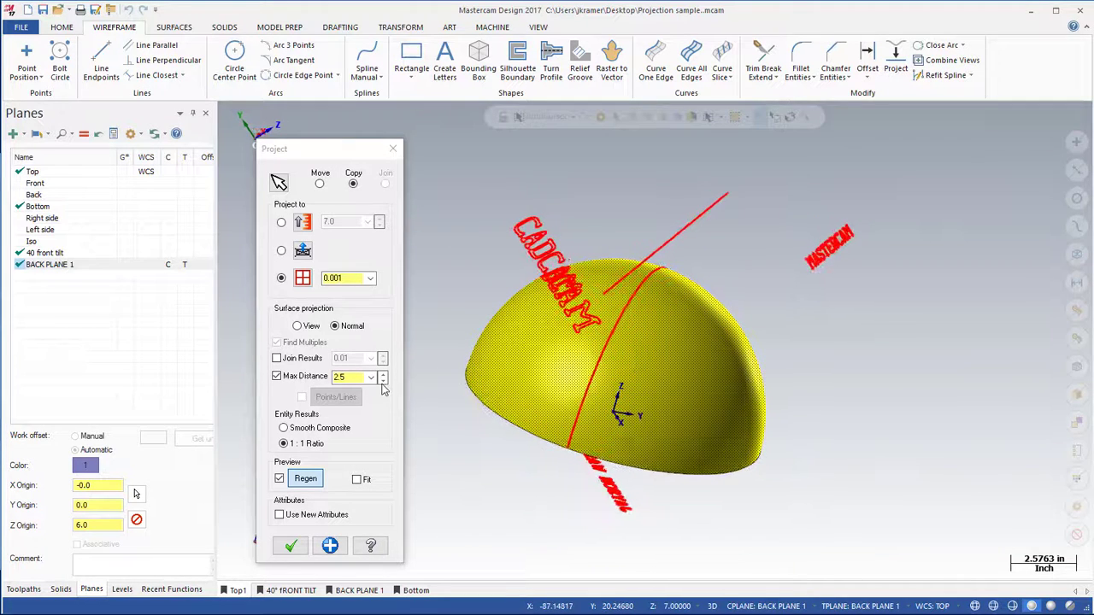
double_click(352, 379)
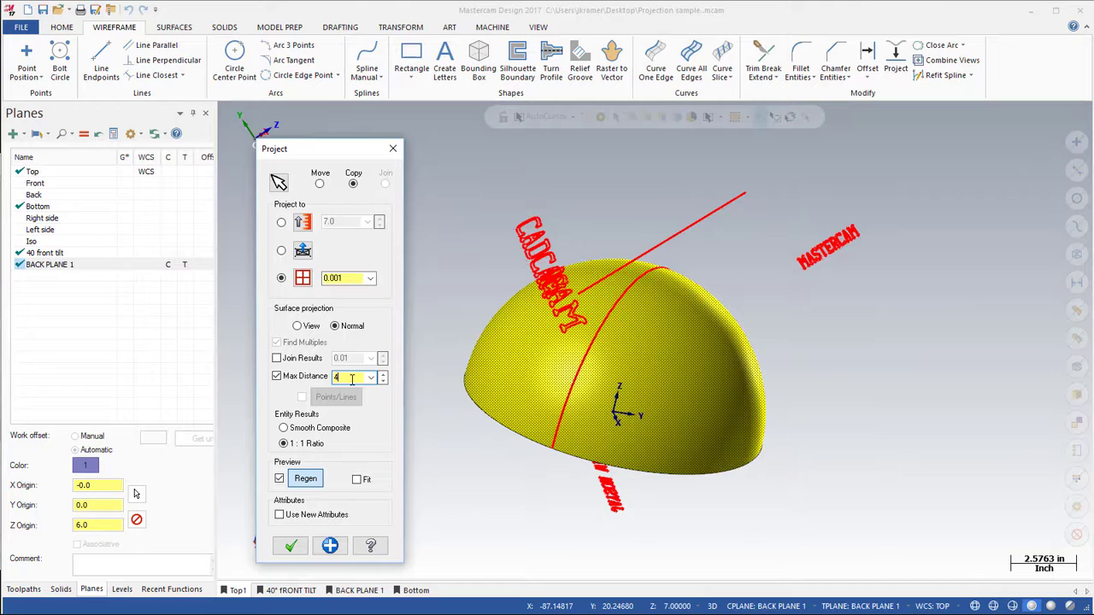
type("4")
key("Return")
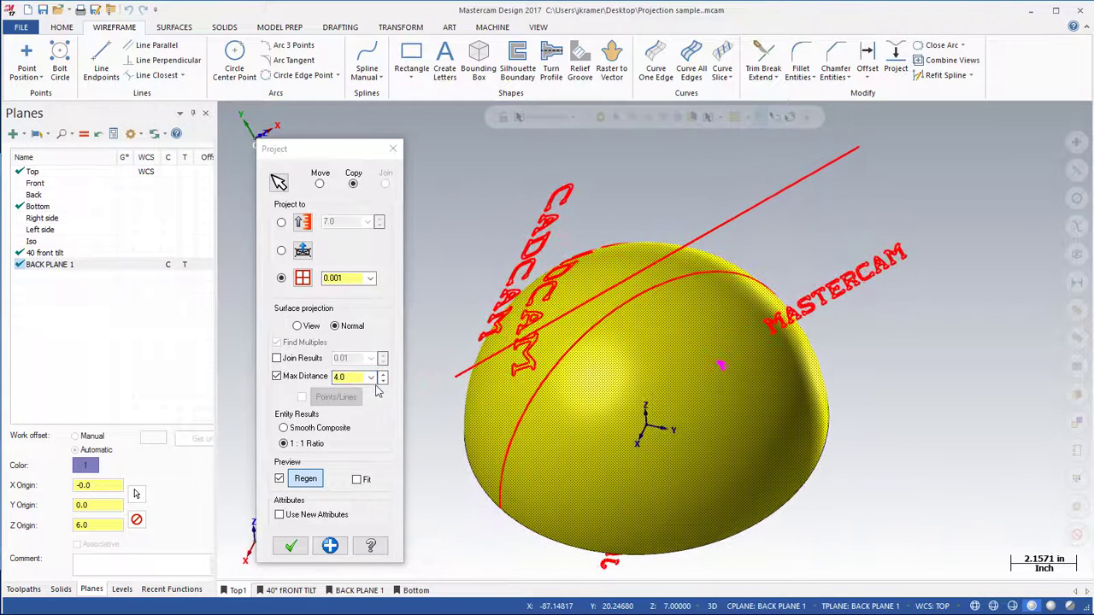
left_click(351, 377)
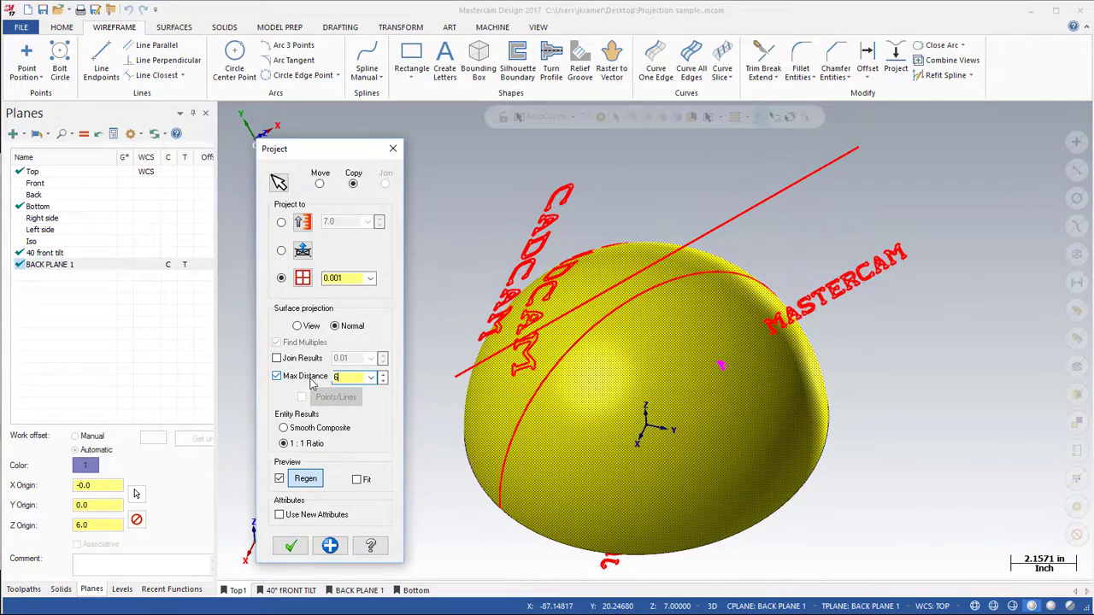
key("Return")
key("Page_Up")
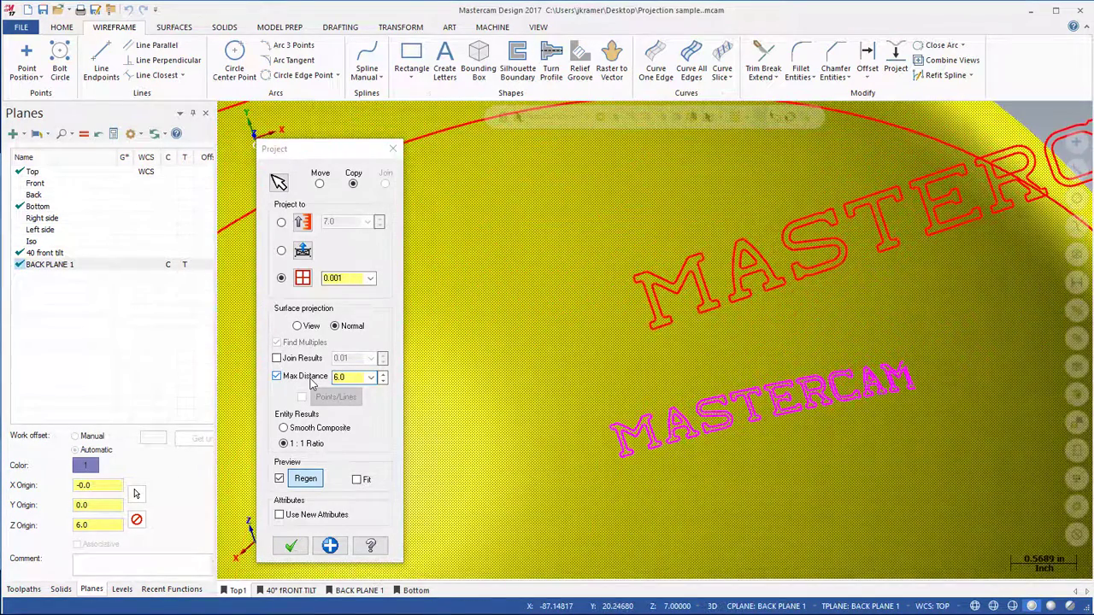
Set the maximum distance to 6.2 and apply the MASTERCAM projection.
left_click(343, 380)
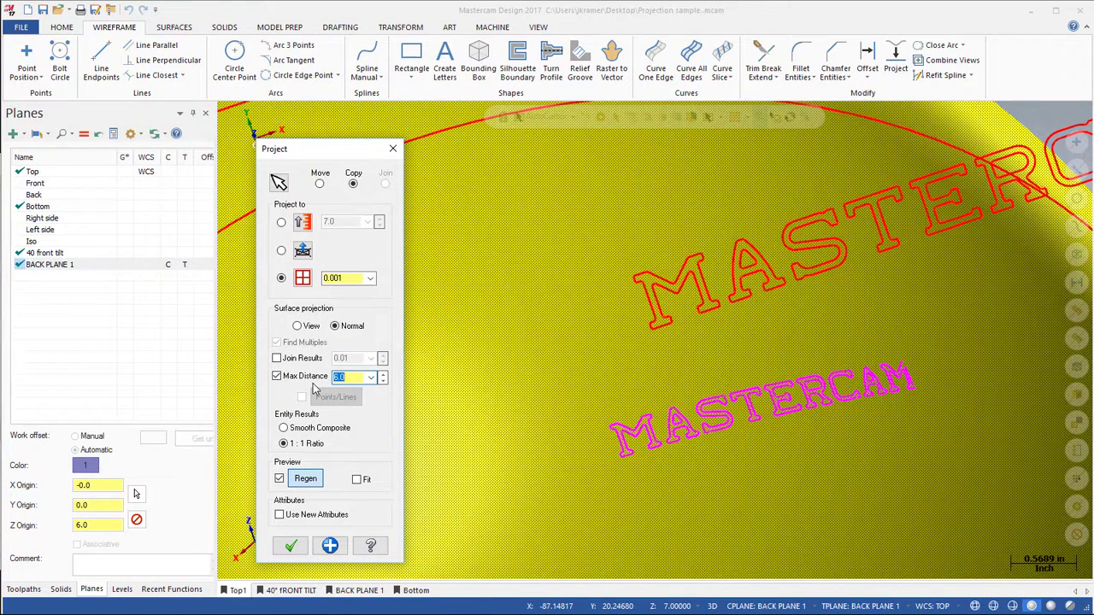
type("6.2")
key("Return")
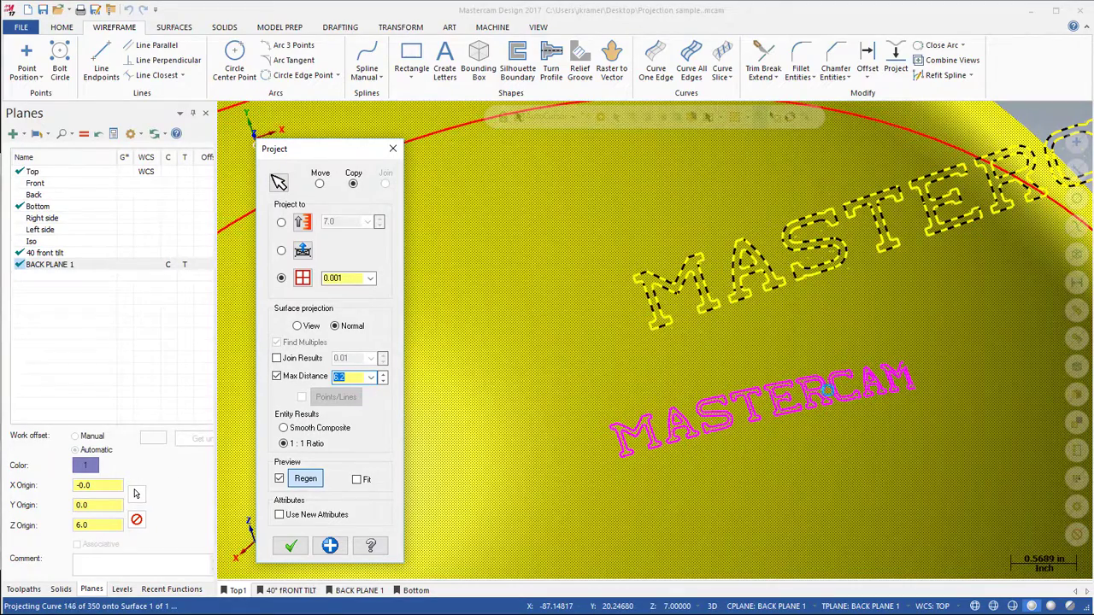
scroll(593, 380, "down", 5)
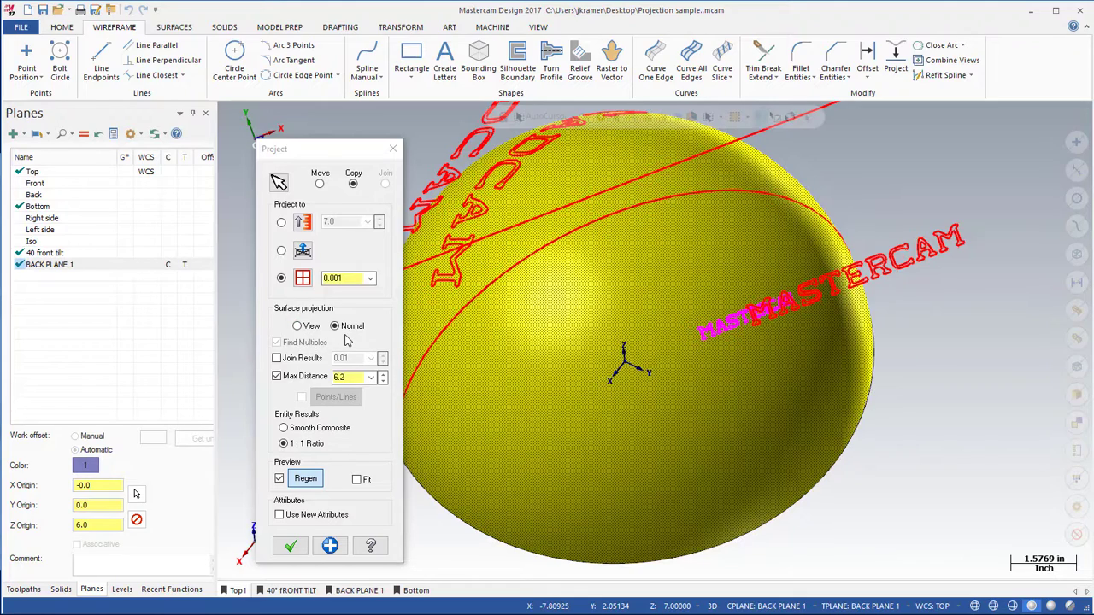
middle_click_drag(423, 363, 451, 433)
left_click(332, 540)
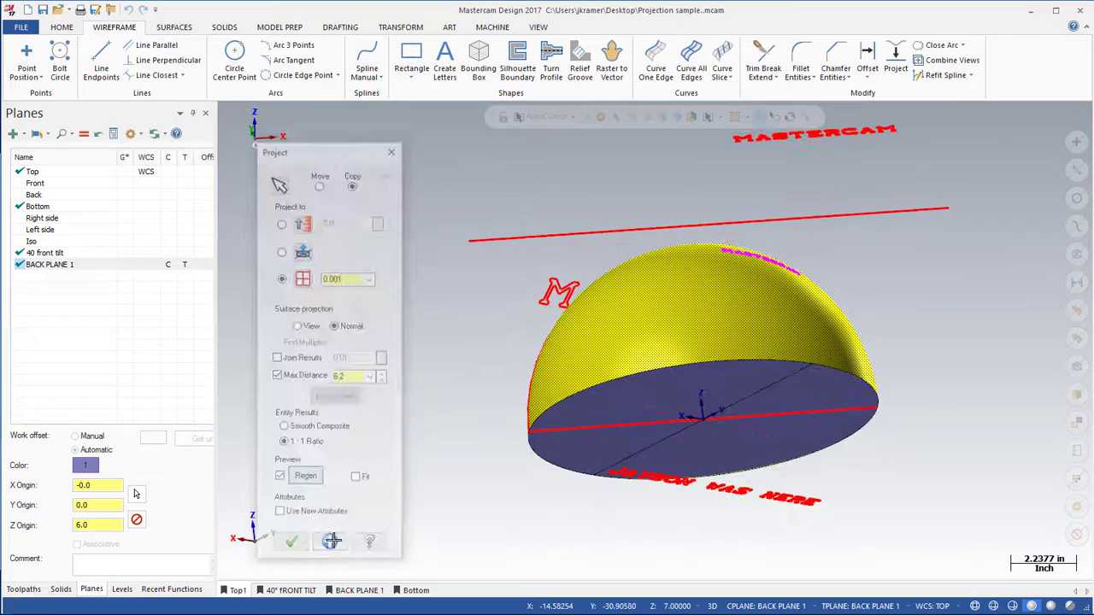
Set Bottom as the construction plane and select the lettering above the flat face.
key("alt+Up")
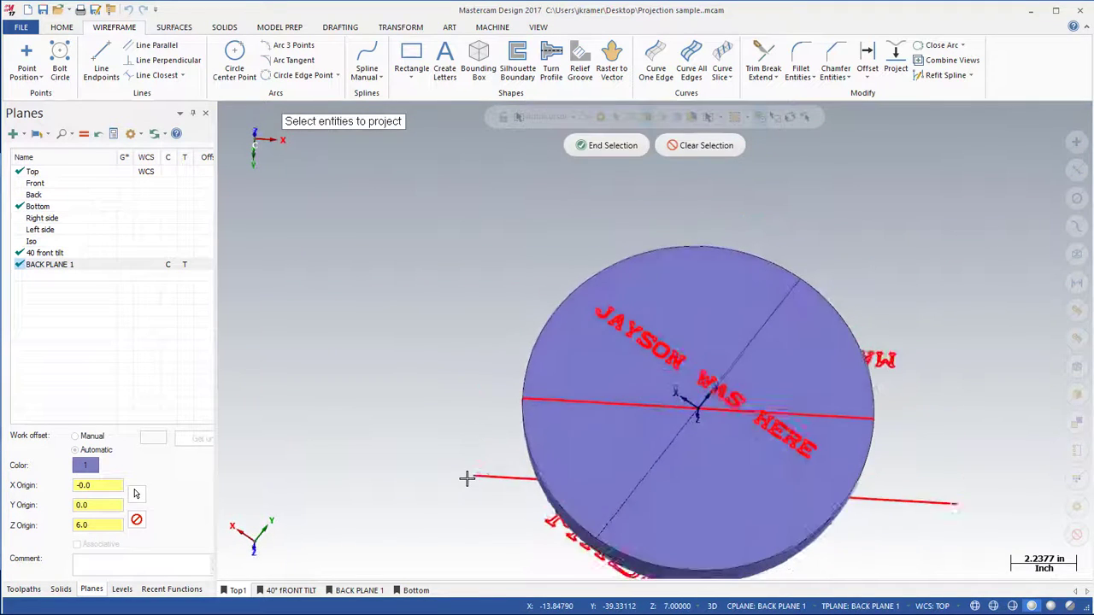
middle_click_drag(467, 478, 370, 398)
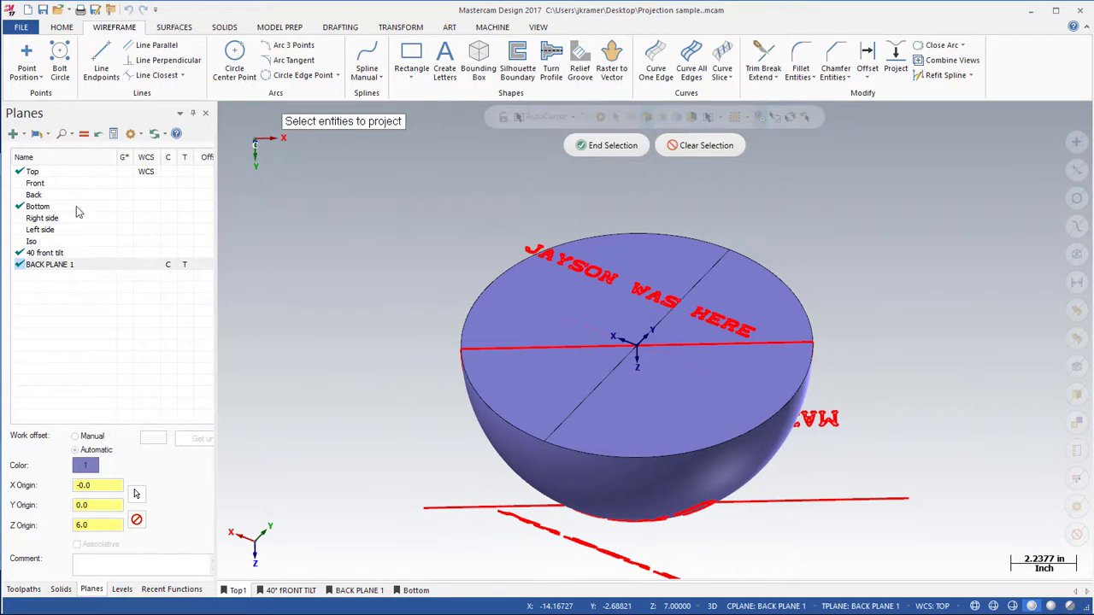
left_click(167, 207)
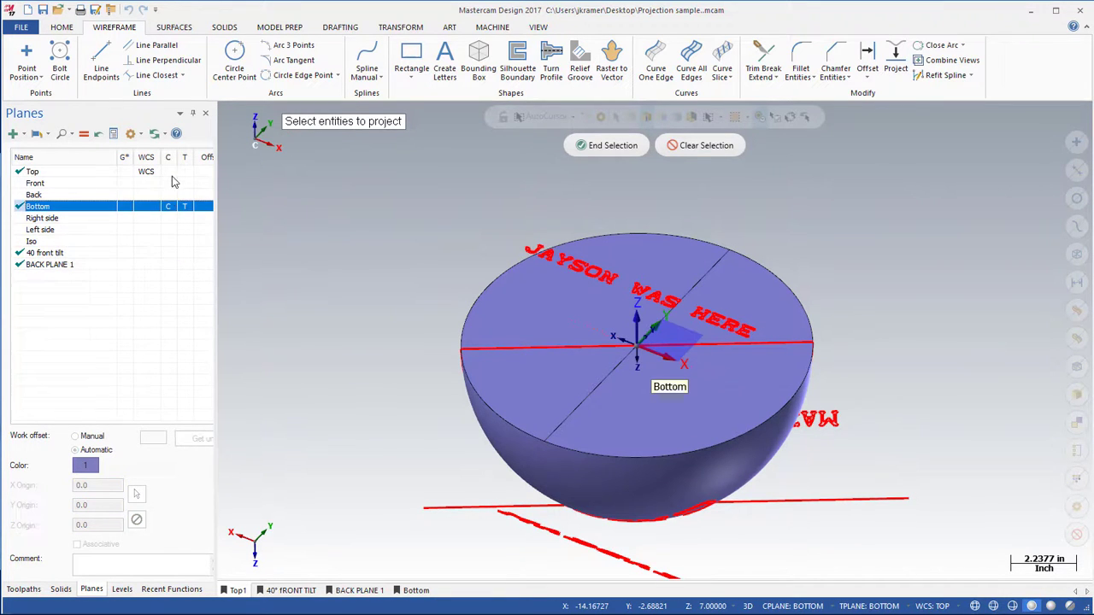
middle_click_drag(433, 245, 453, 218)
left_click_drag(447, 215, 810, 313)
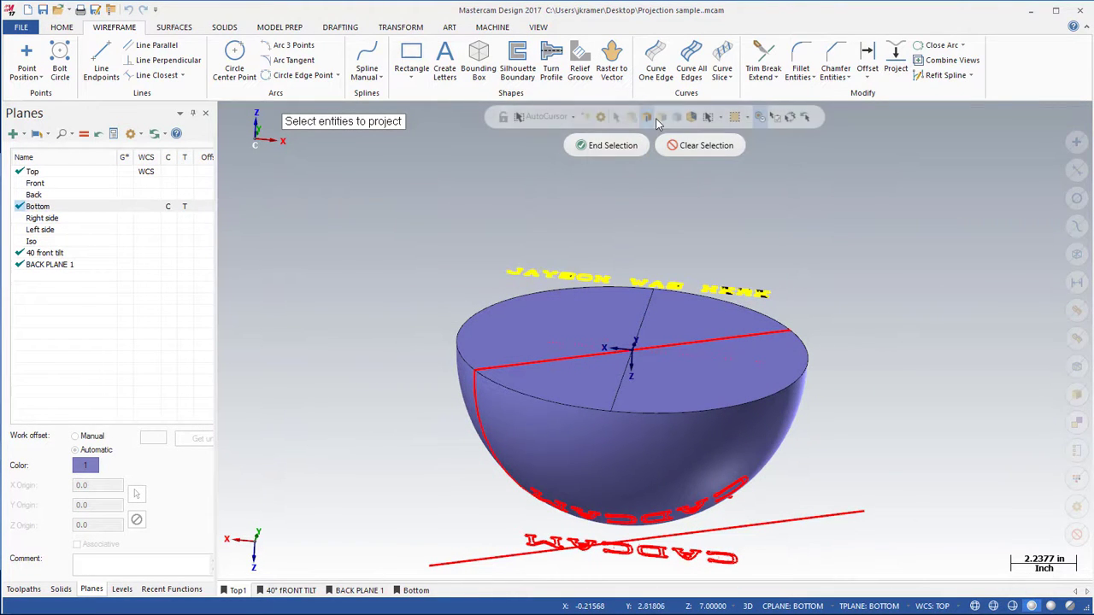
left_click(609, 145)
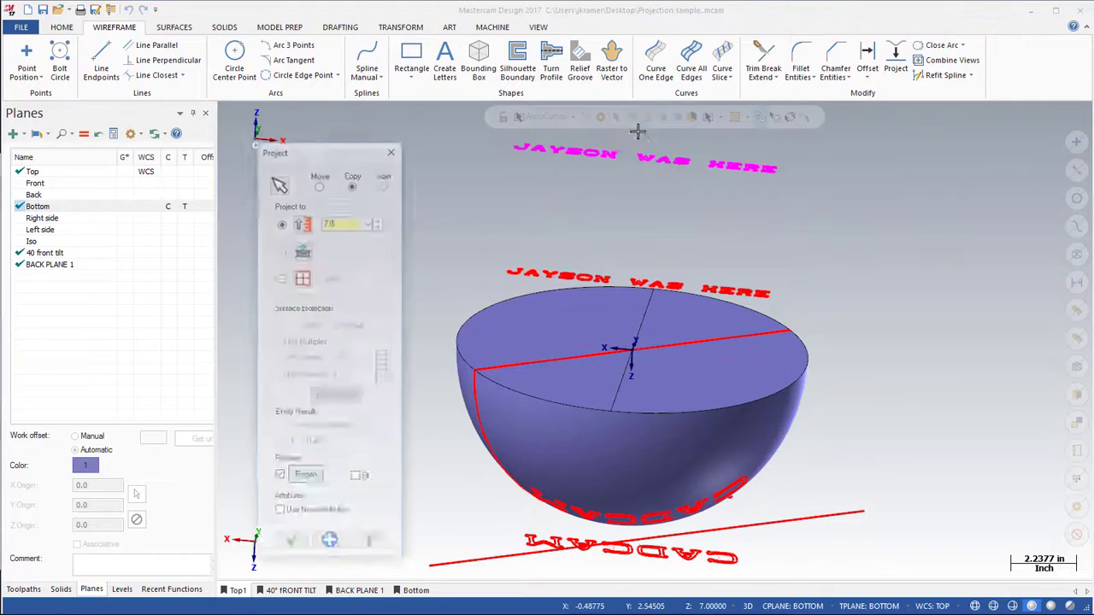
Project onto both halves of the flat face using View direction, moving rather than copying.
left_click(303, 277)
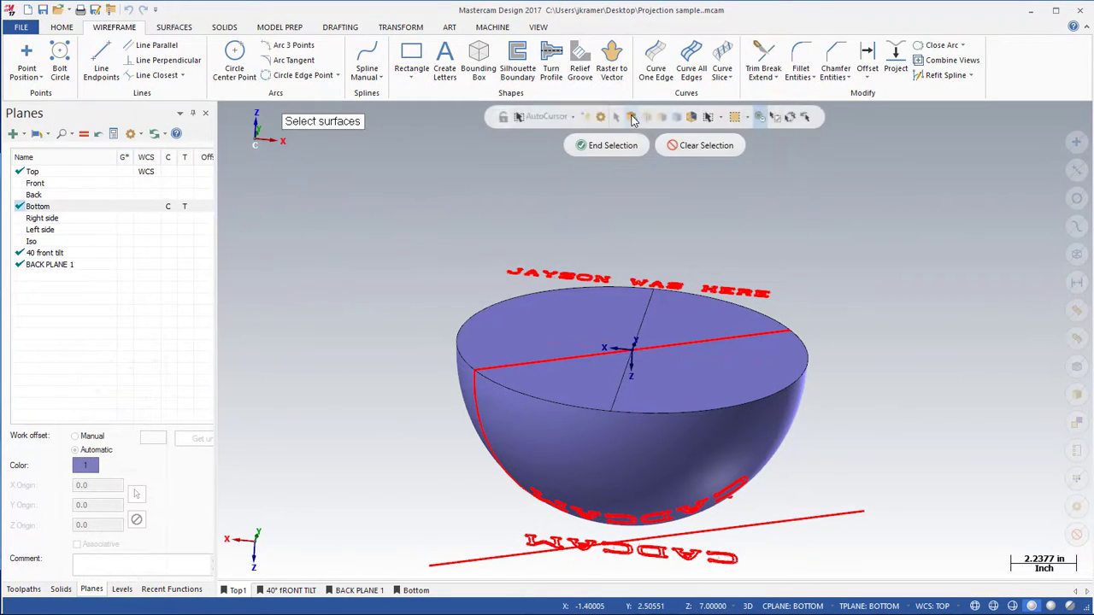
left_click(604, 341)
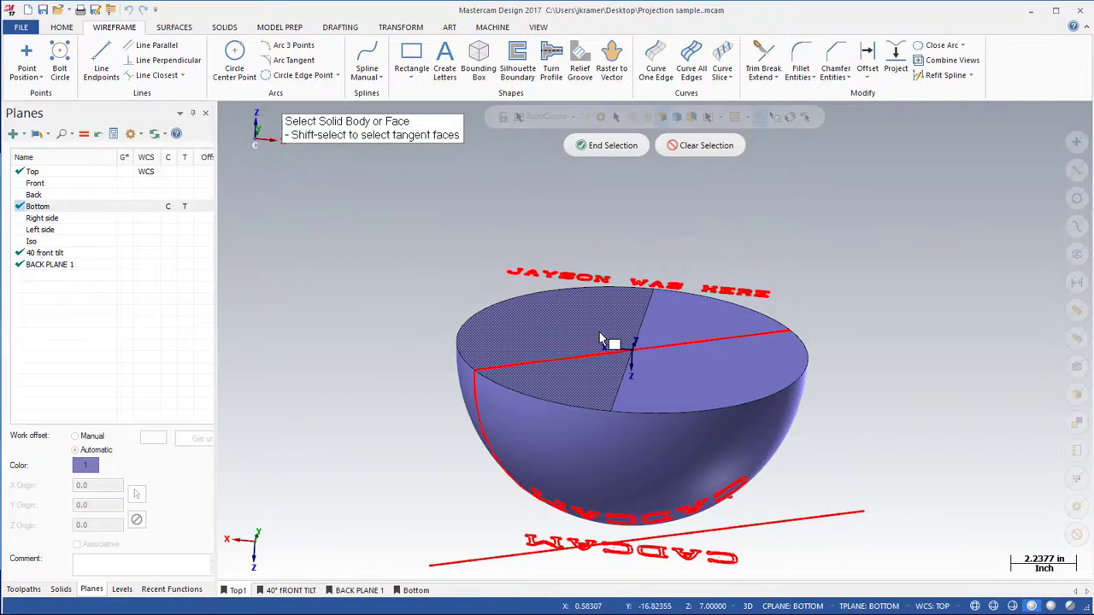
left_click(601, 335)
left_click(654, 317)
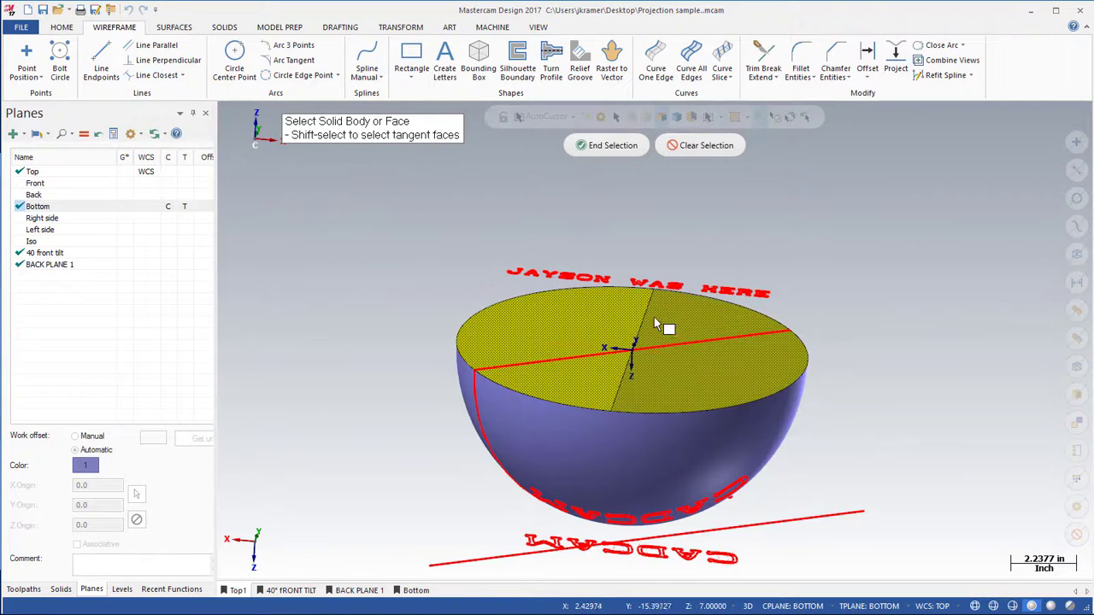
left_click(596, 147)
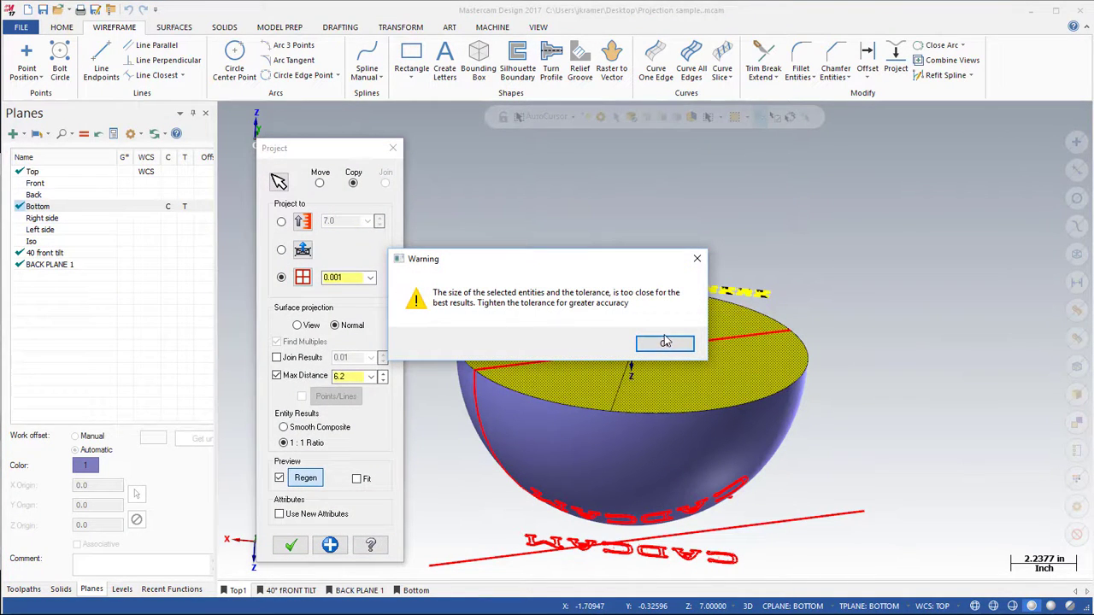
left_click(665, 343)
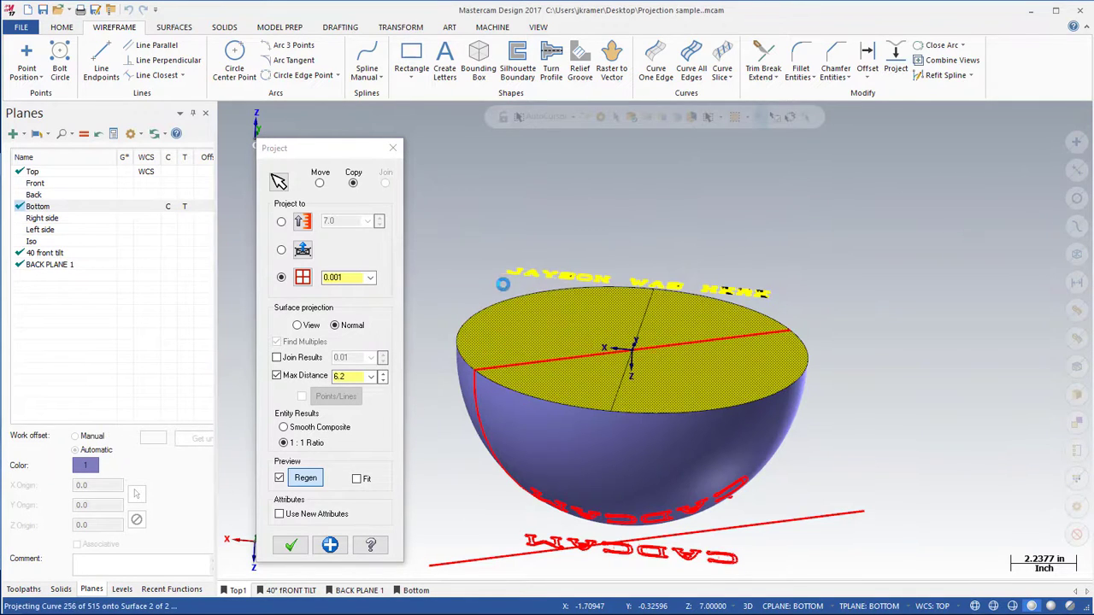
middle_click_drag(493, 282, 479, 393)
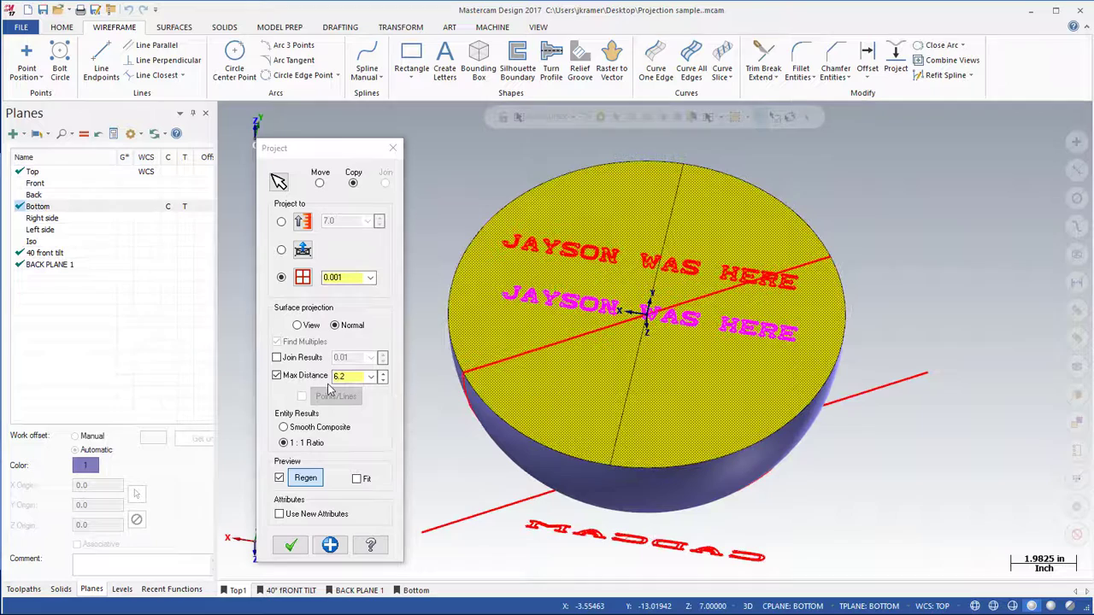
left_click(297, 326)
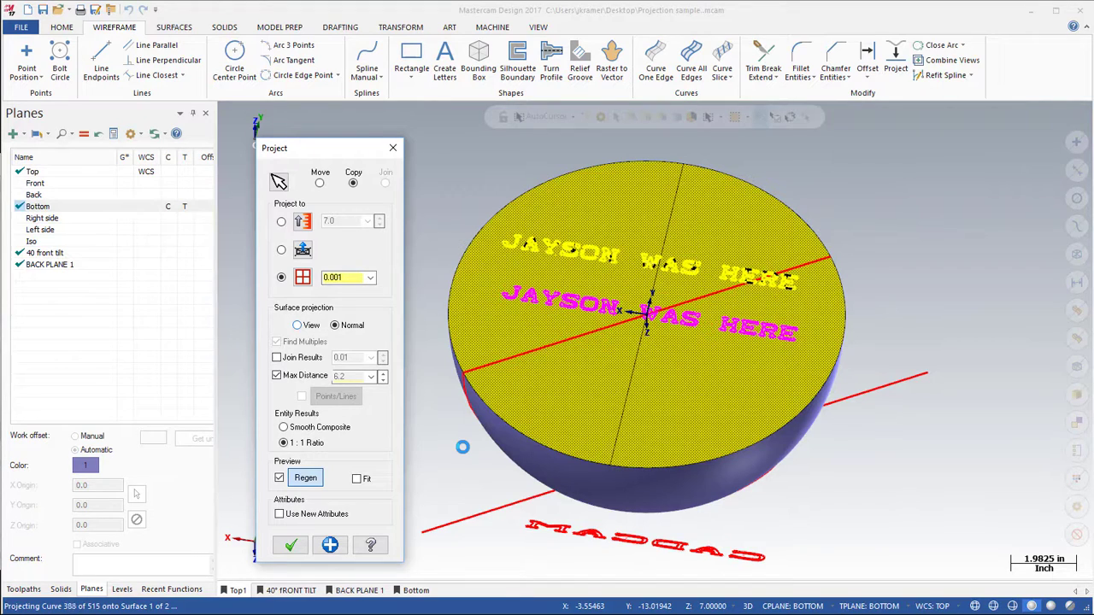
left_click(320, 184)
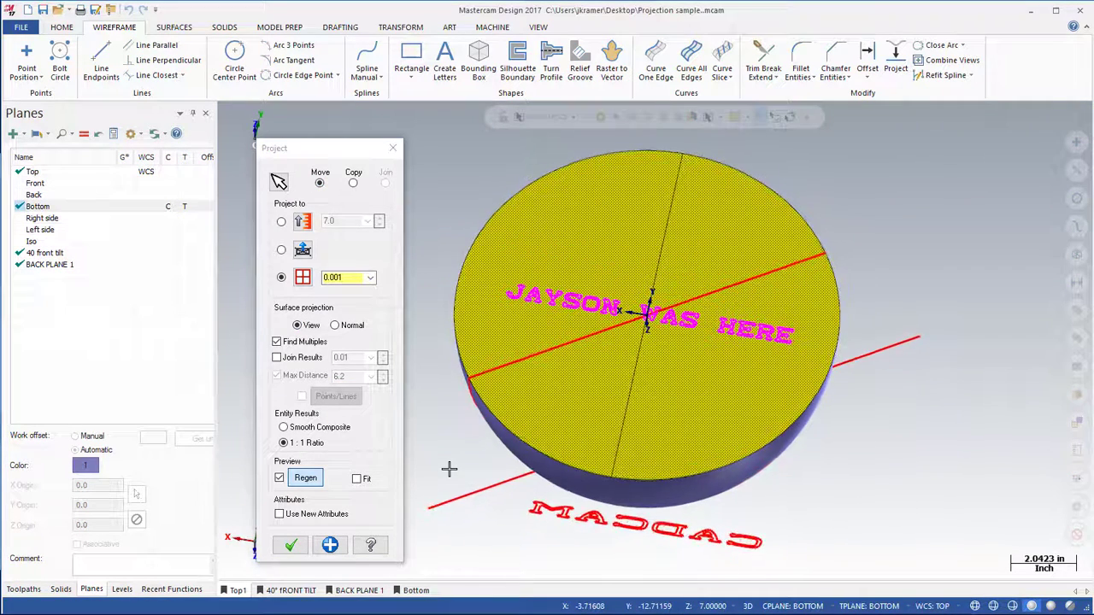
Apply the lettering's projection onto the hemisphere's flat face.
left_click(291, 545)
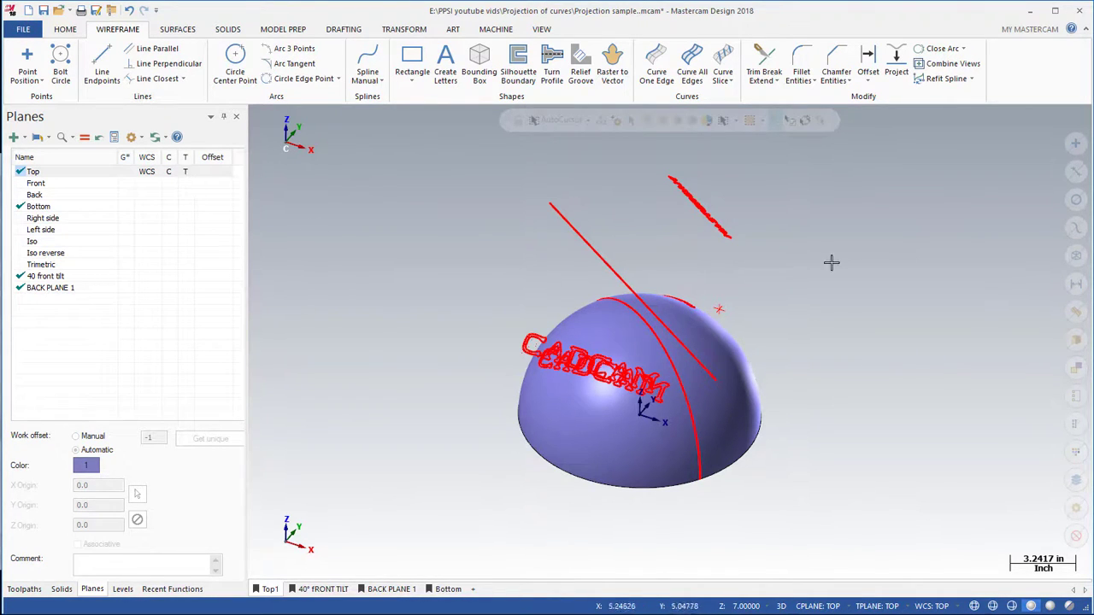
Start a new projection and select the point above the hemisphere as the entity.
left_click(897, 58)
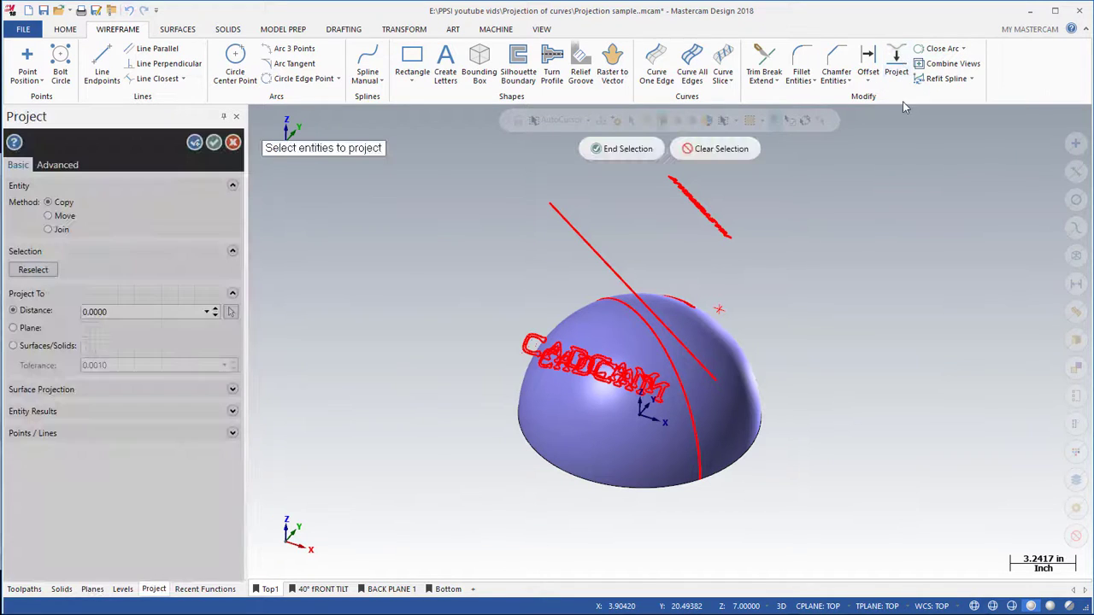
key("alt+1")
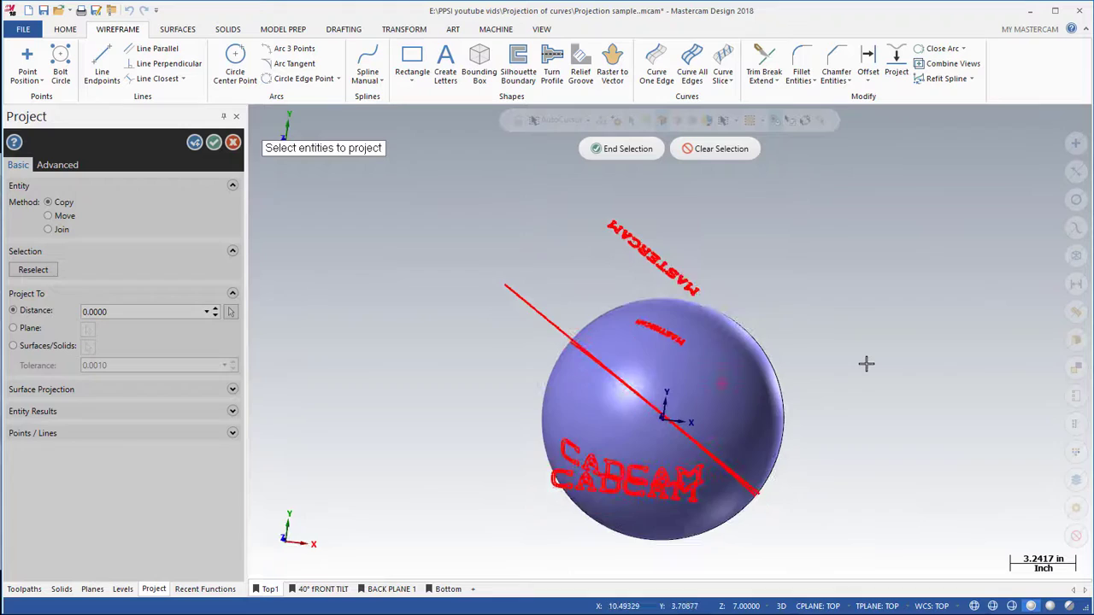
middle_click_drag(866, 363, 785, 330)
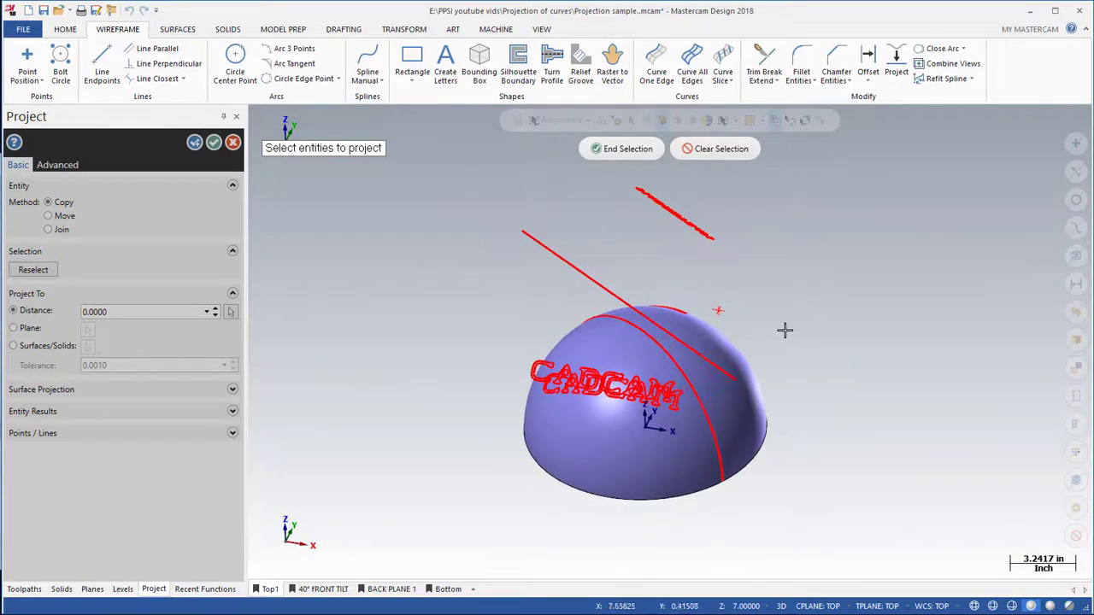
left_click(616, 149)
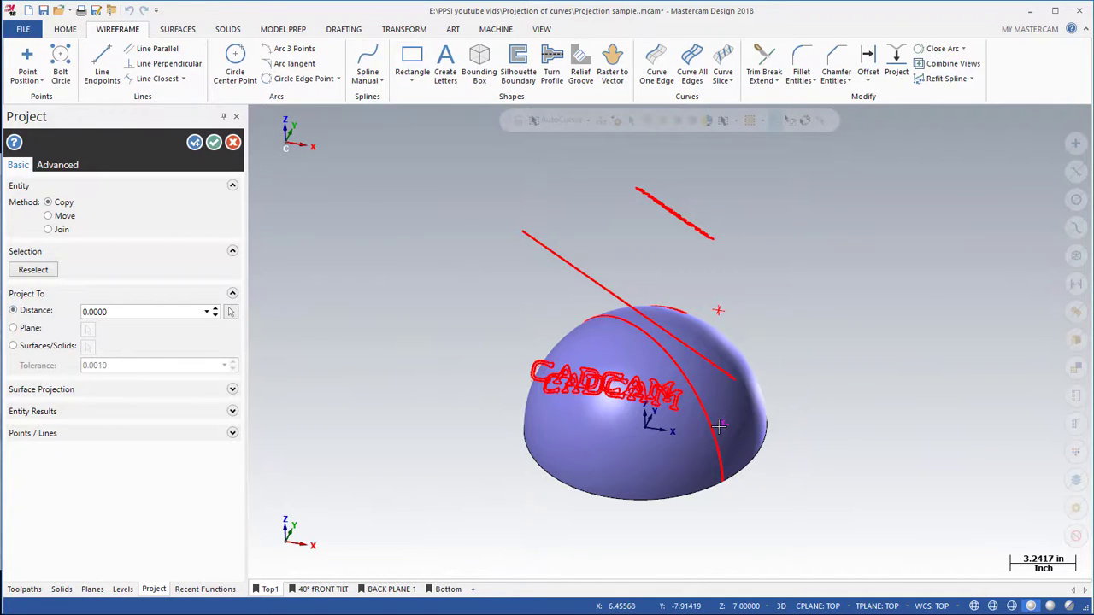
Make the hemisphere solid the projection target and dismiss the 'No projections found' message.
left_click(14, 346)
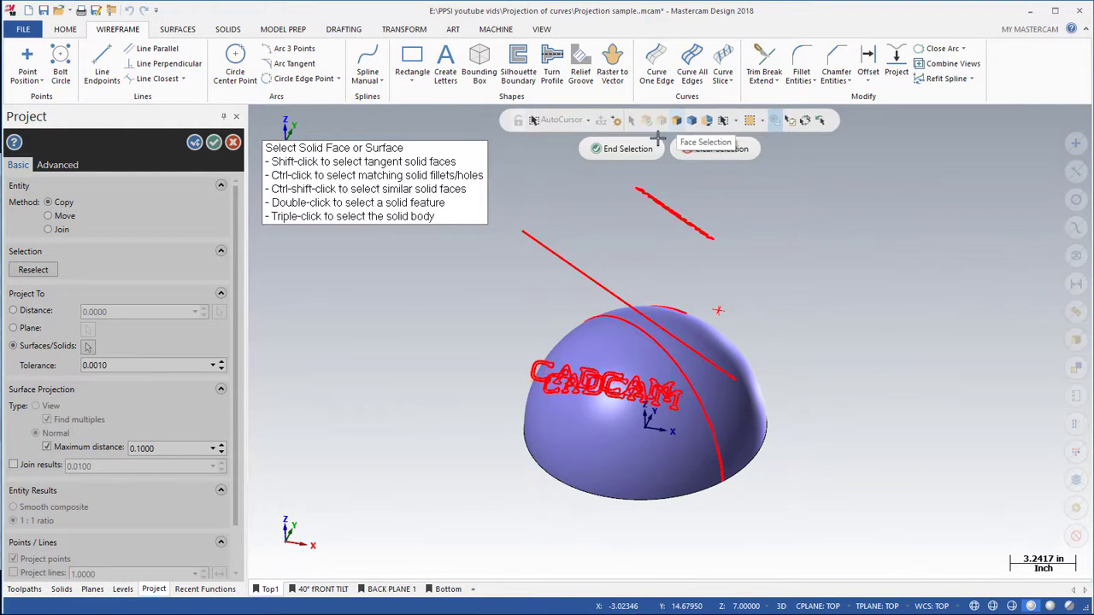
left_click(602, 364)
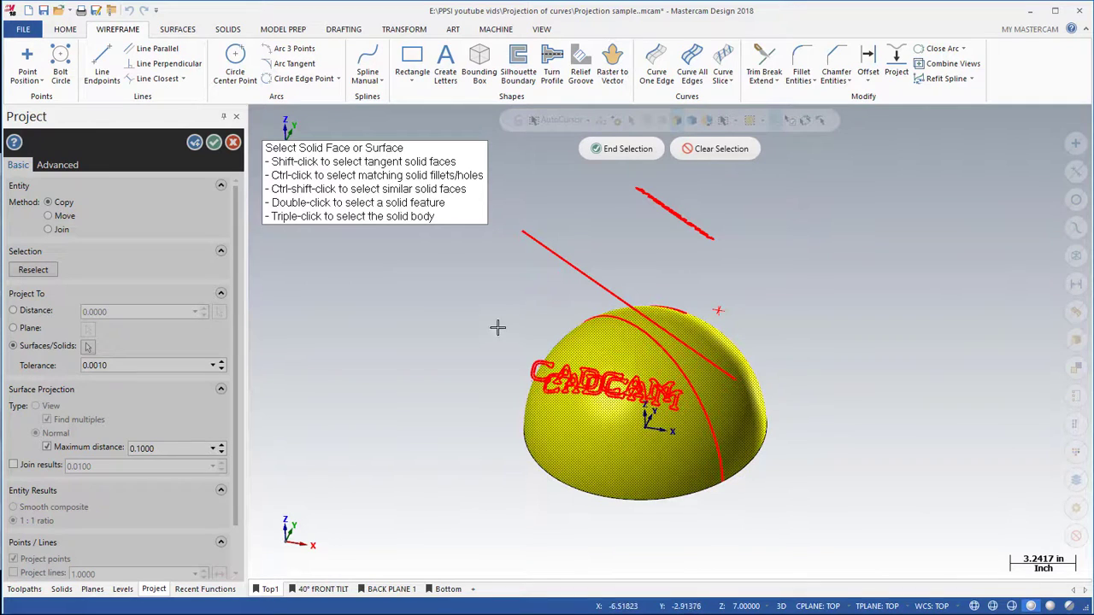
left_click(631, 150)
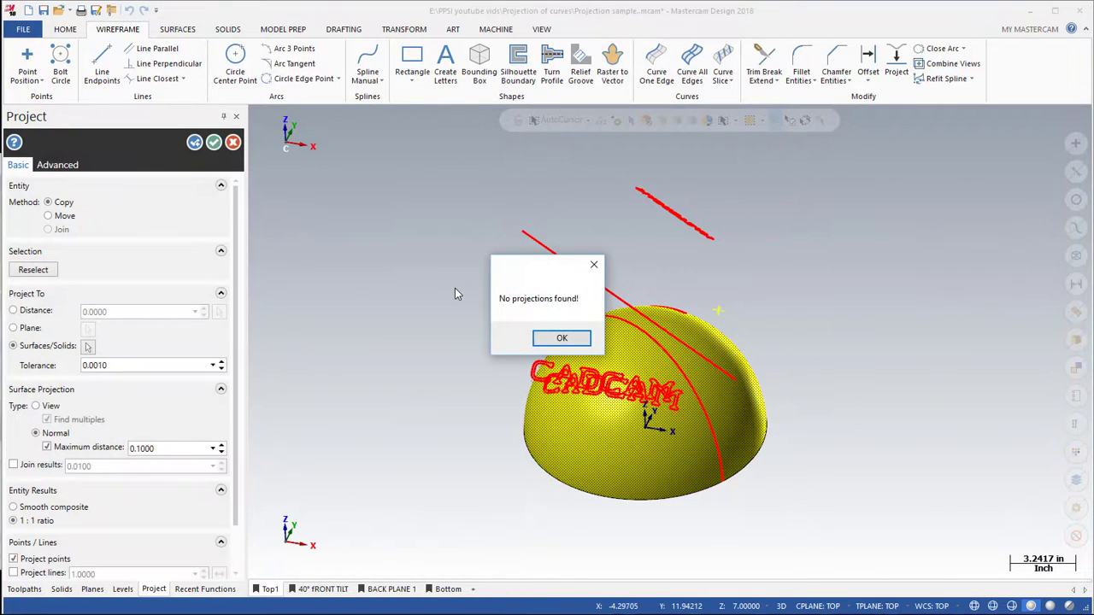
left_click_drag(532, 269, 432, 240)
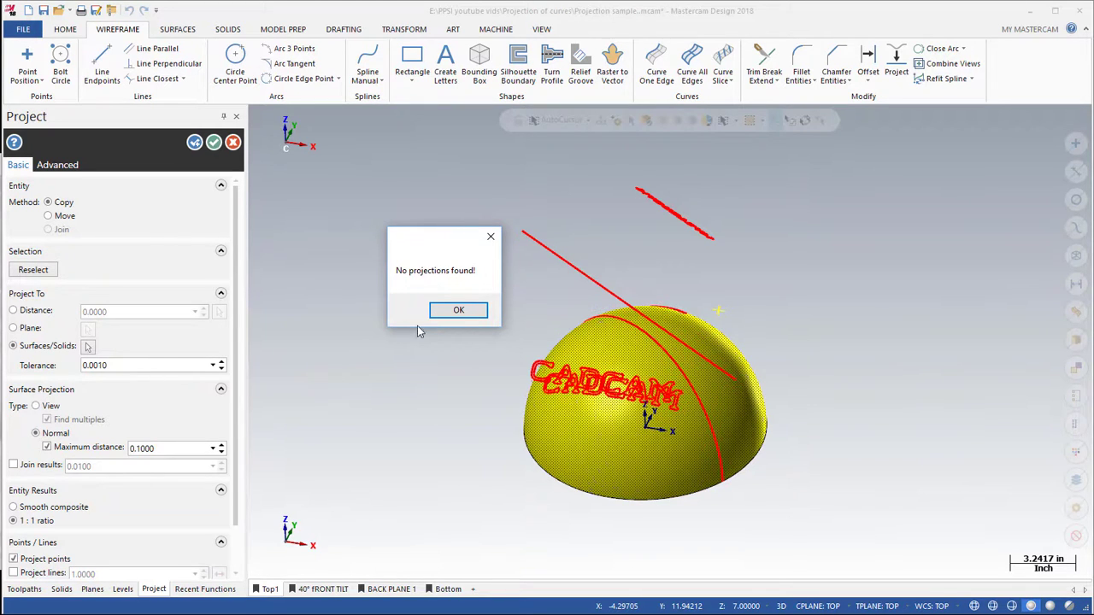
left_click(449, 310)
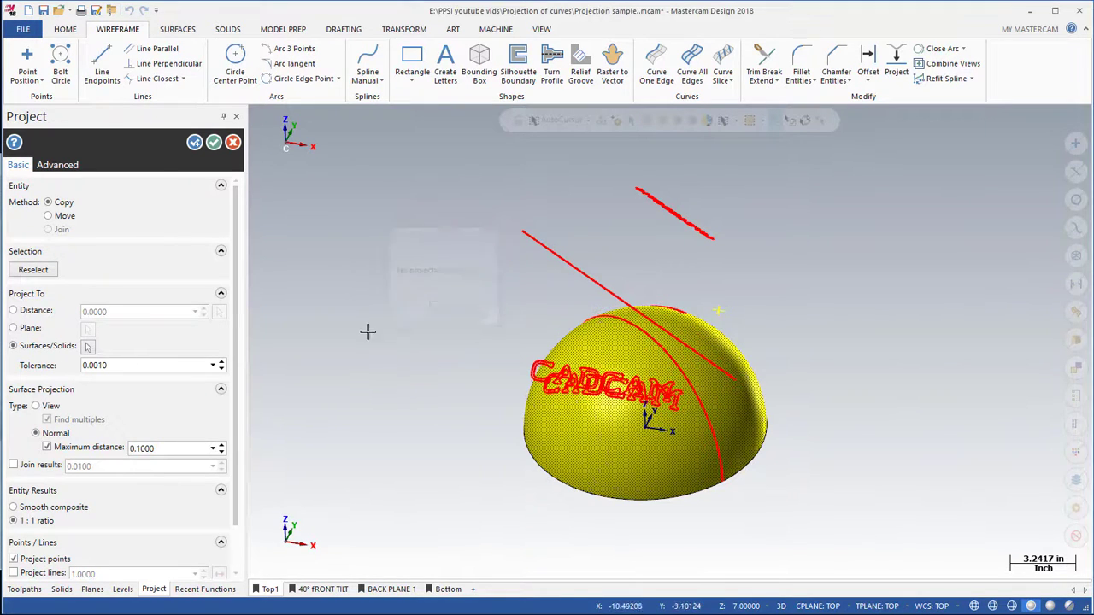
Try View projection, switch back to Normal, and reselect the point near the hemisphere's top.
left_click(37, 409)
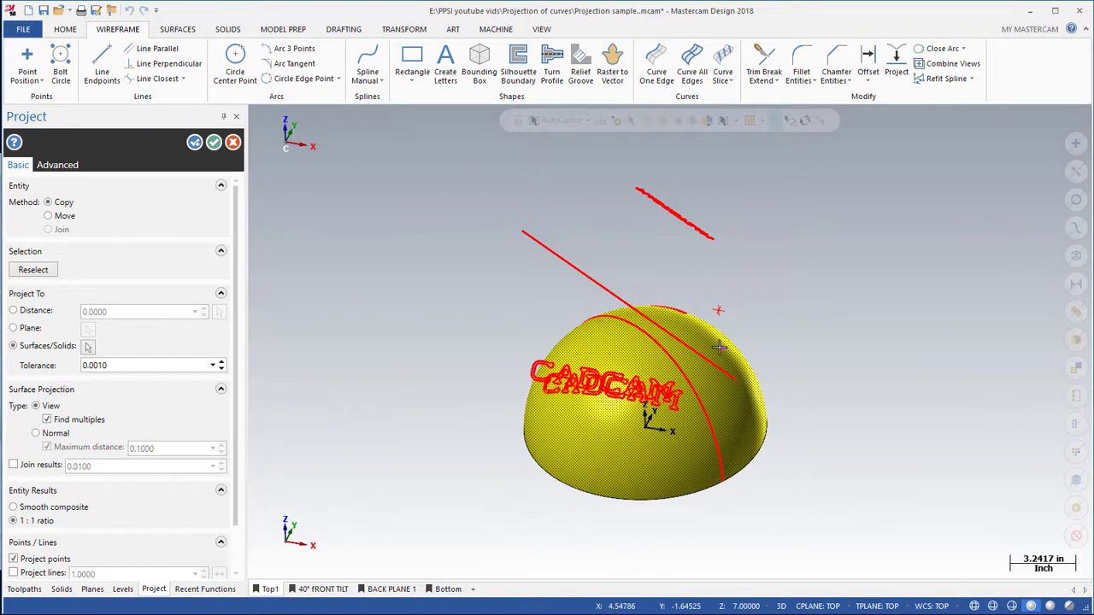
left_click(36, 434)
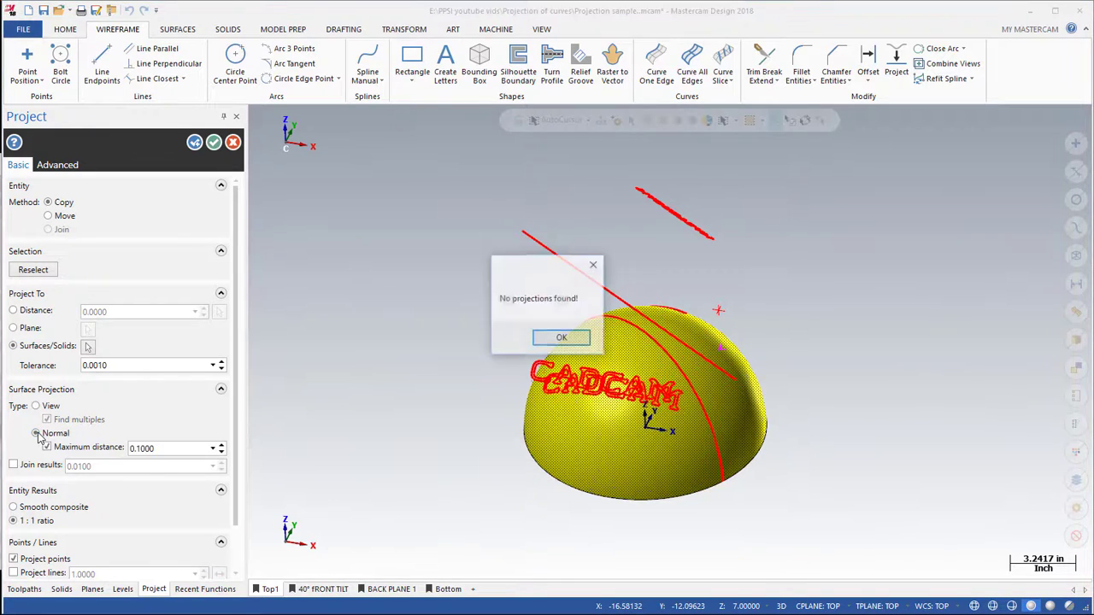
left_click(562, 338)
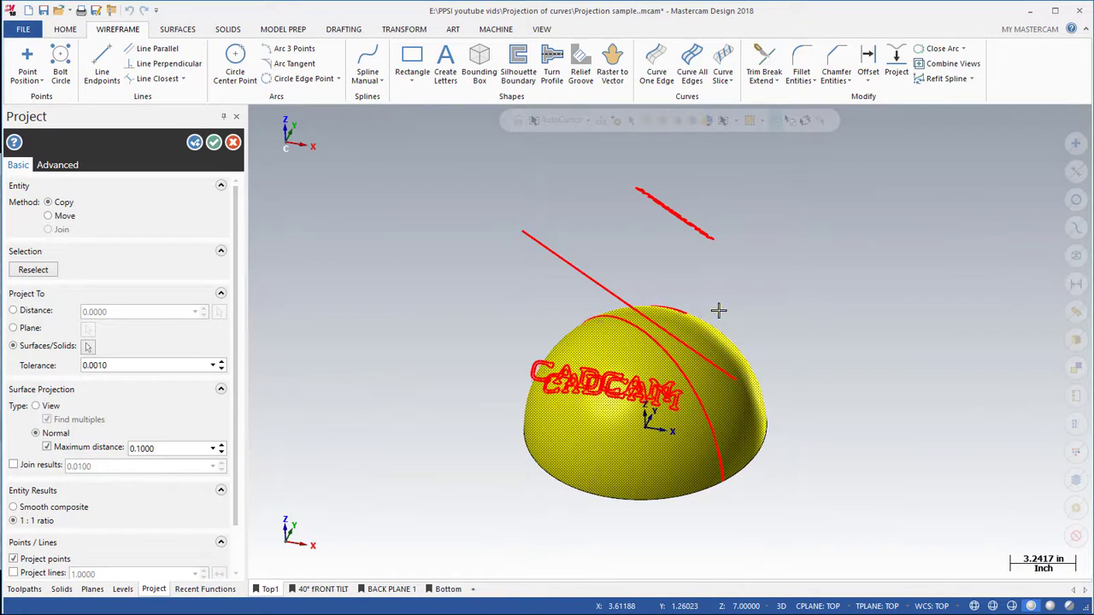
left_click(718, 312)
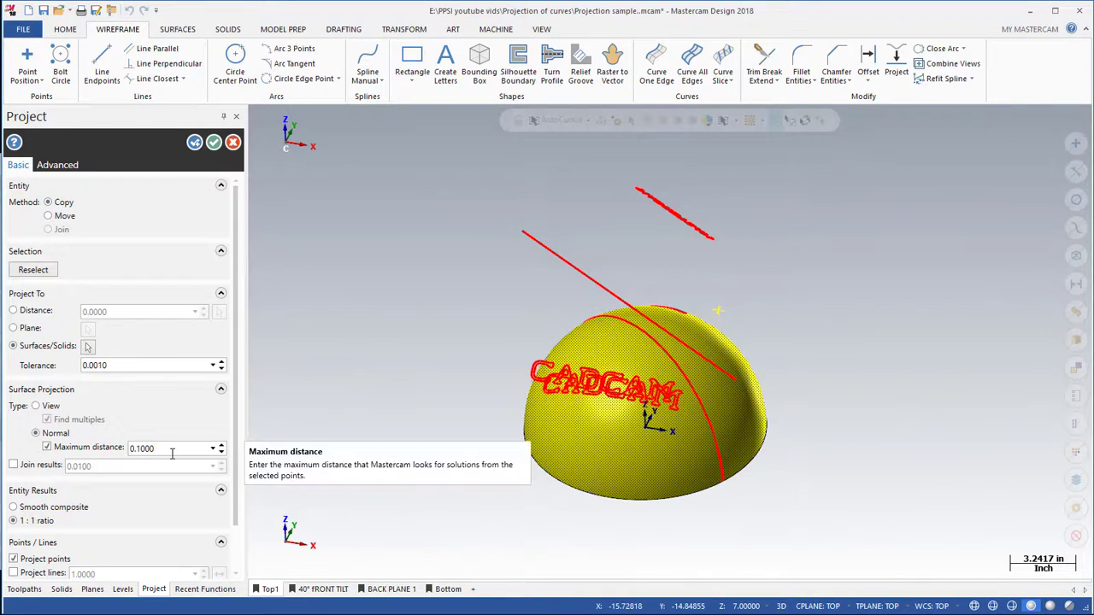
Set the maximum projection distance to 1.0000, then to 2.0000, so the point reaches the dome.
left_click(130, 453)
type("1")
key("Return")
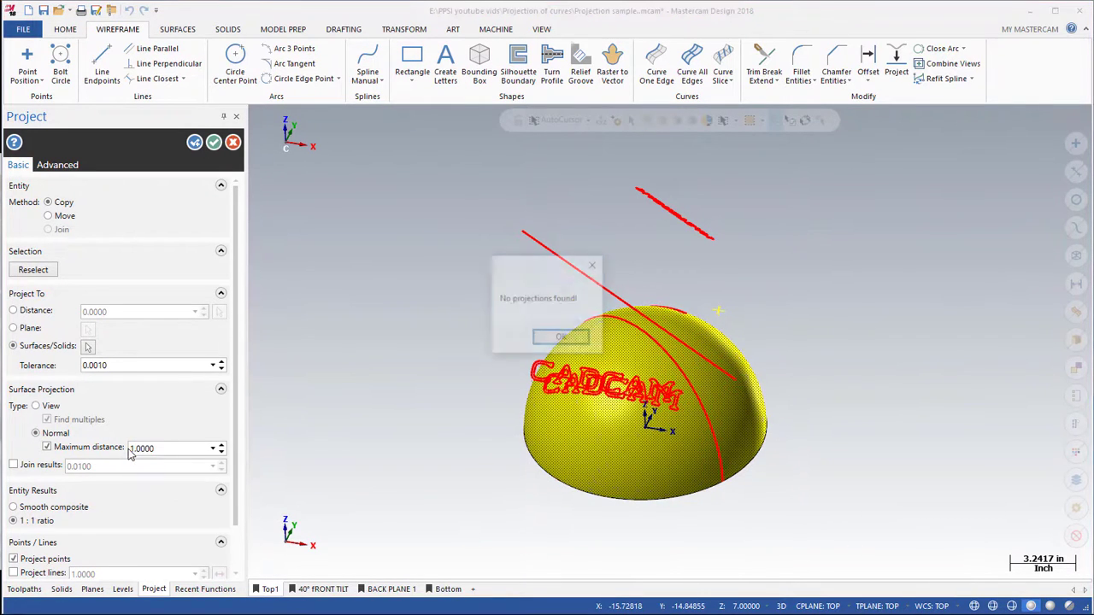
left_click(560, 337)
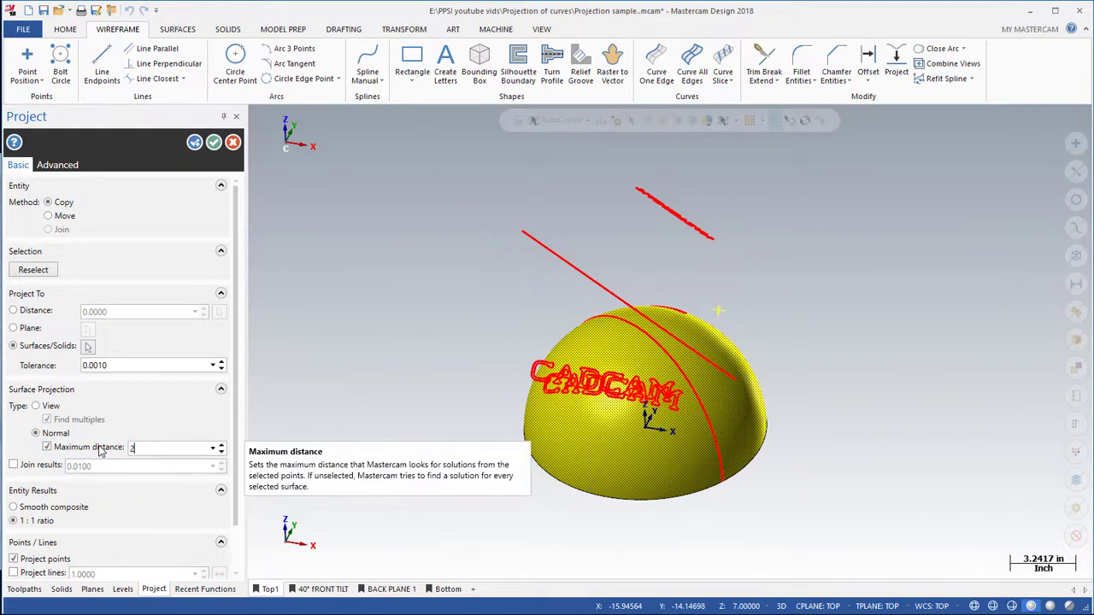
key("Return")
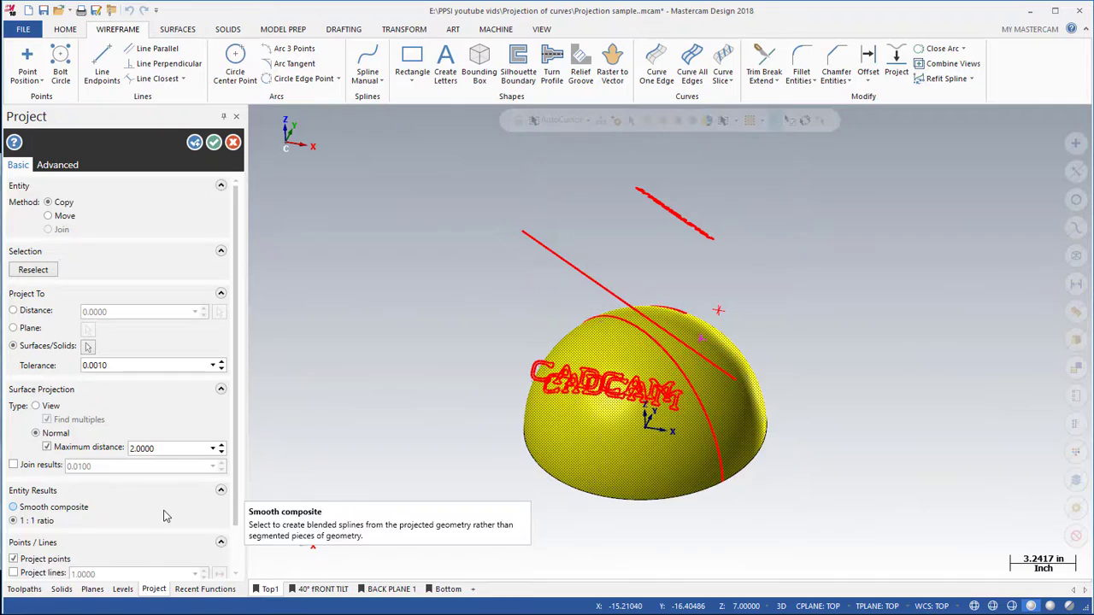
Enable Project lines for the projection and switch to the top view.
scroll(166, 517, "down", 2)
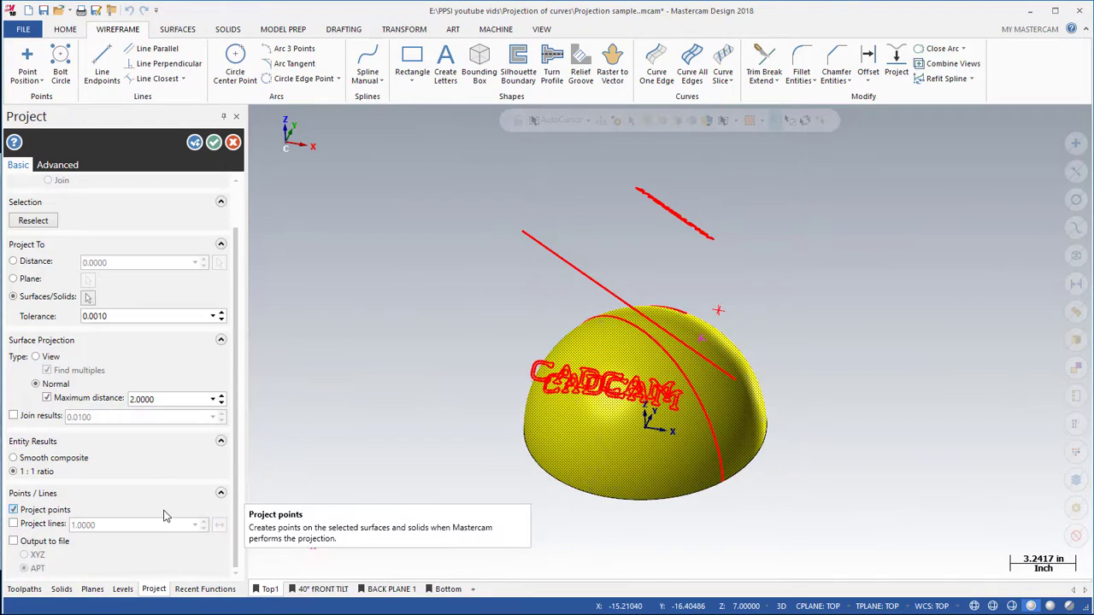
left_click(14, 524)
scroll(754, 341, "up", 6)
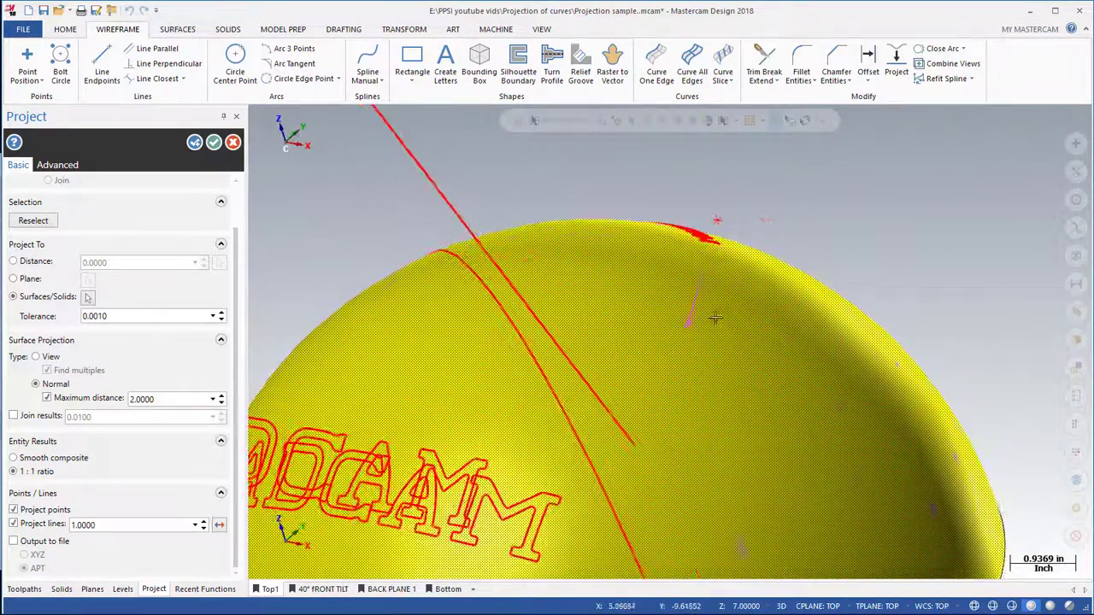
scroll(917, 294, "down", 3)
key("alt+1")
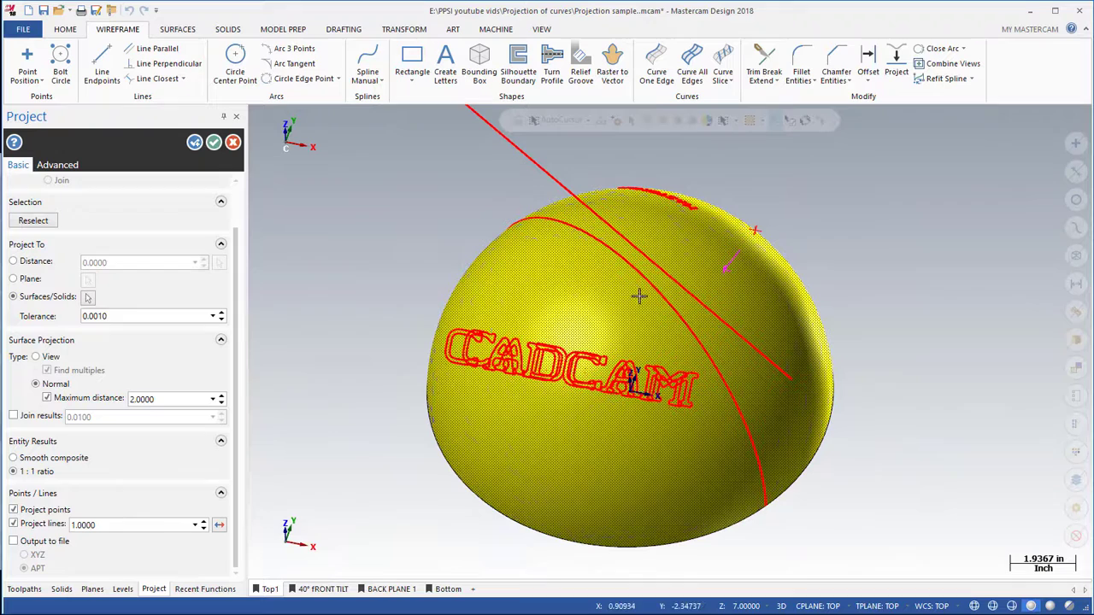
Set the projection line length to 2.0000, inspect the line, and accept the projection.
double_click(158, 403)
double_click(98, 524)
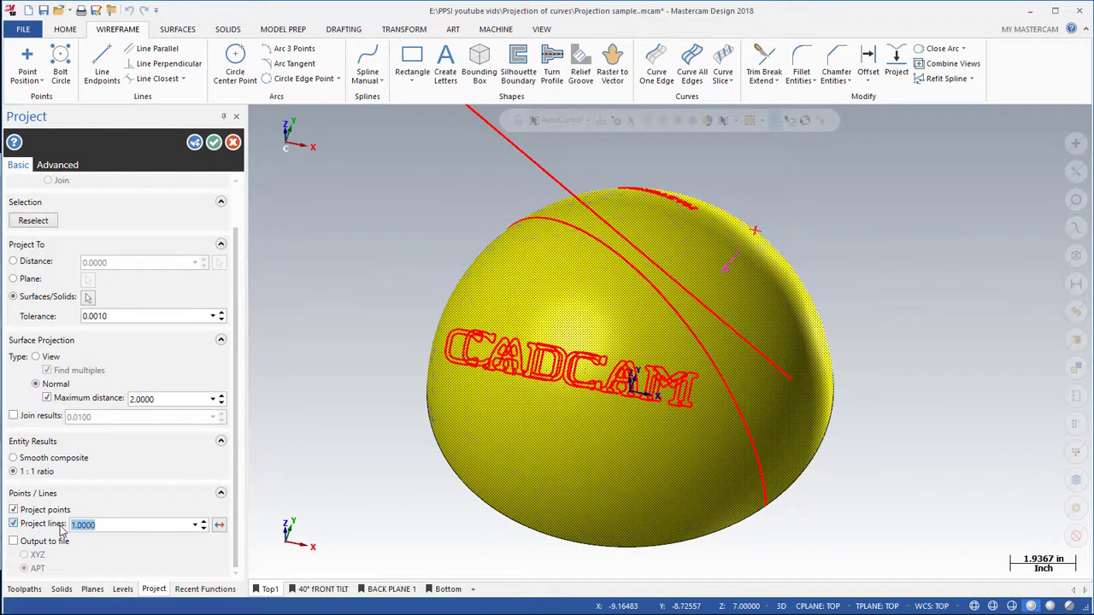
type("2.0000")
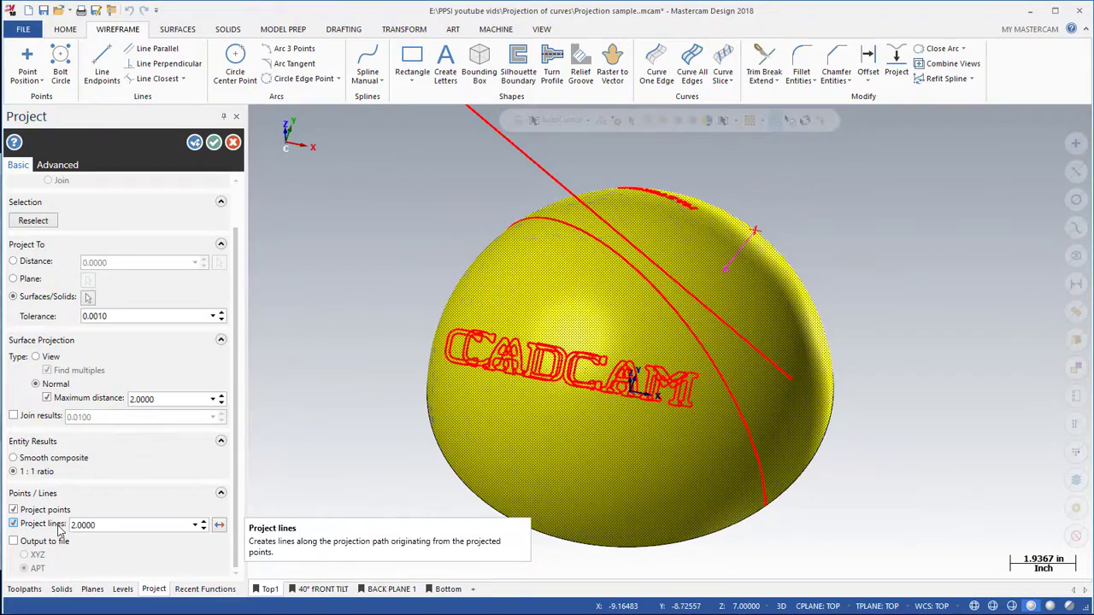
scroll(684, 410, "up", 5)
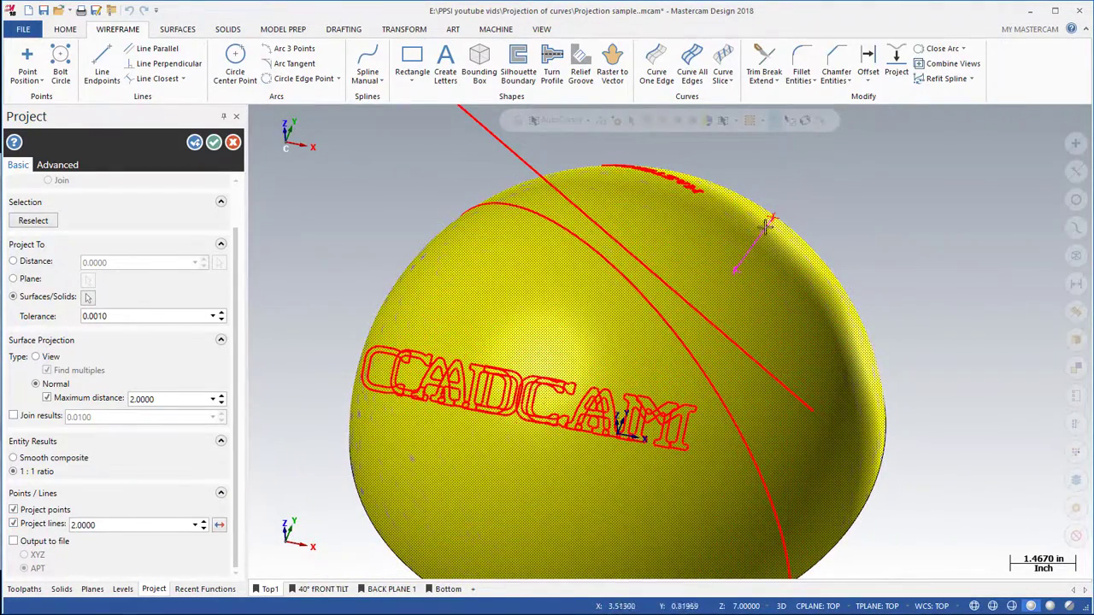
middle_click_drag(878, 288, 982, 333)
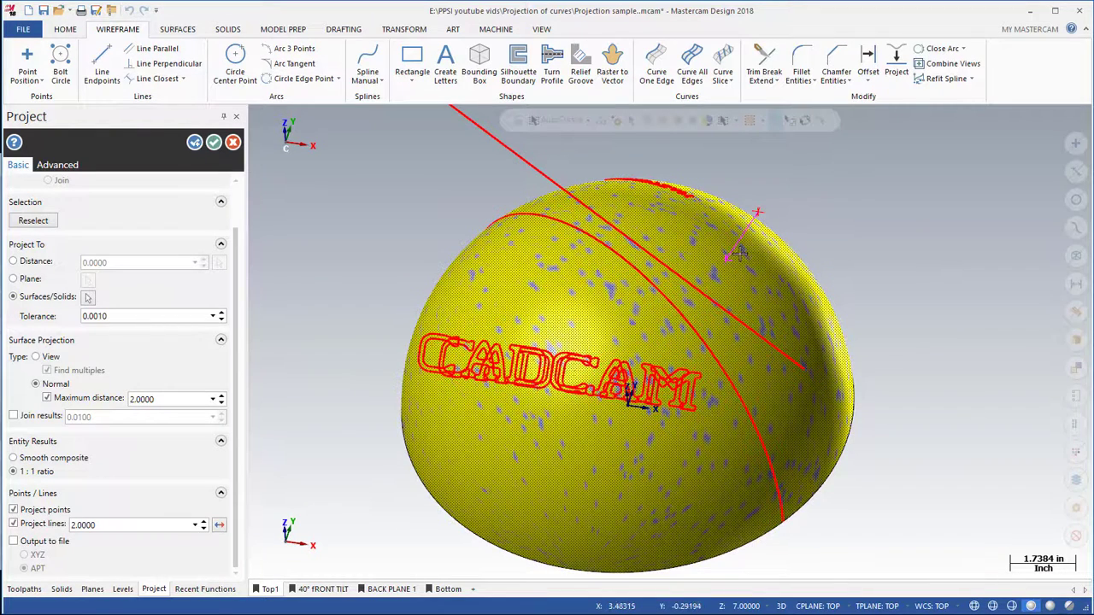
key("Return")
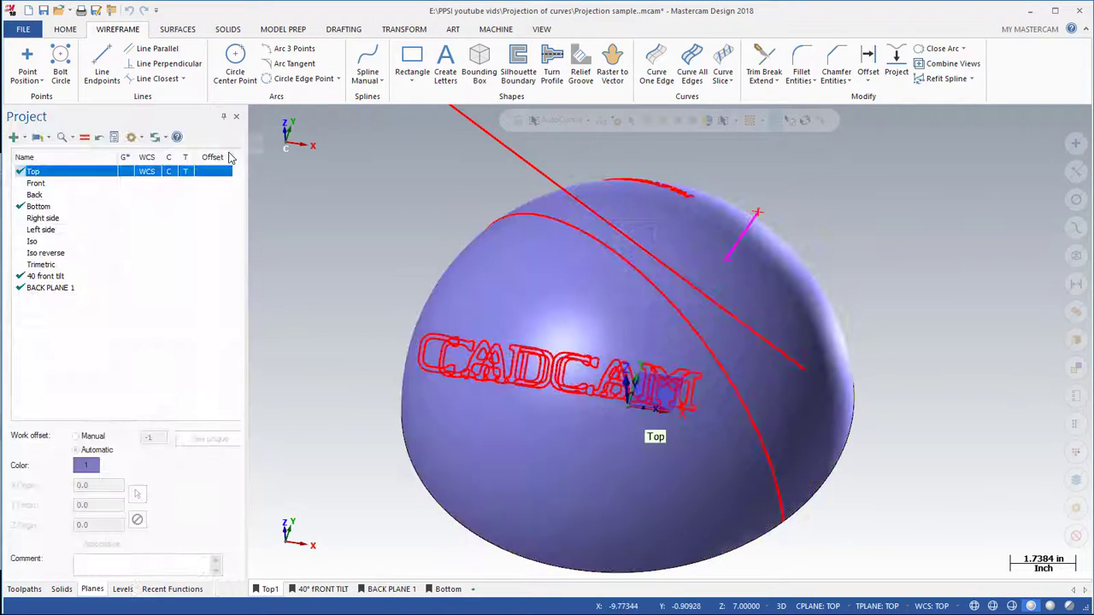